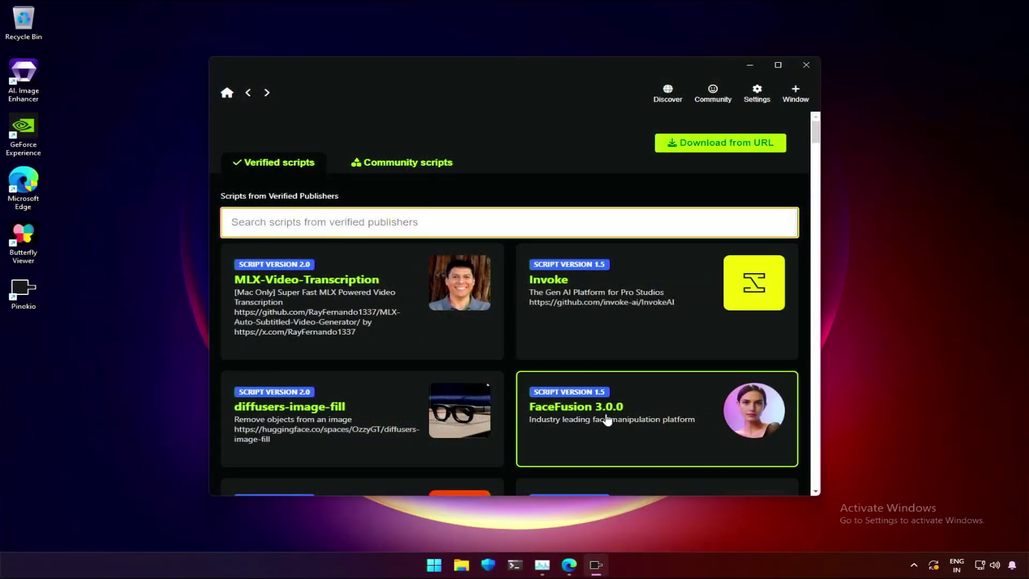
- Open the installed FaceFusion 3.0.0 app in Pinokio and launch it with Run Default
click(547, 411)
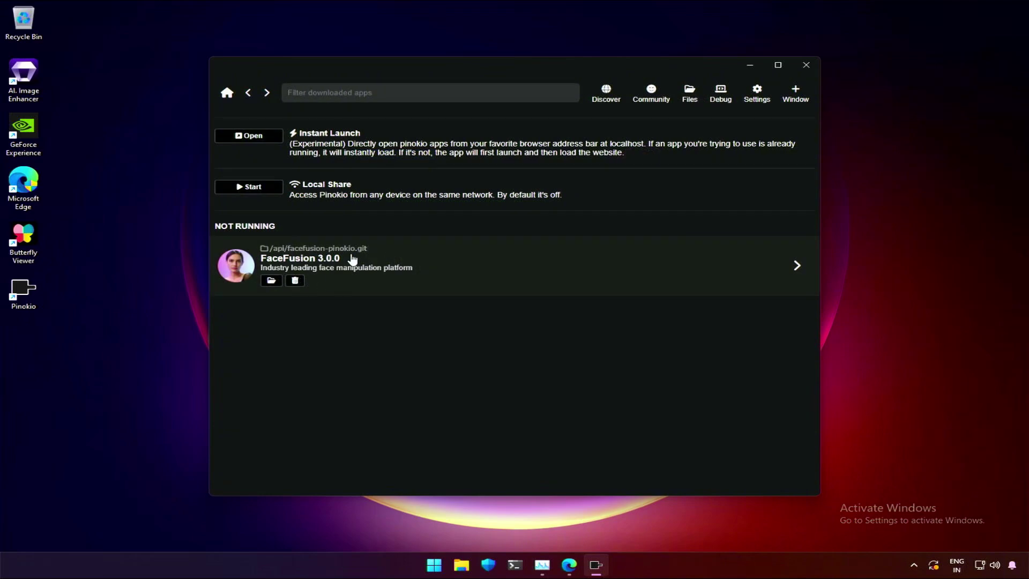
click(354, 259)
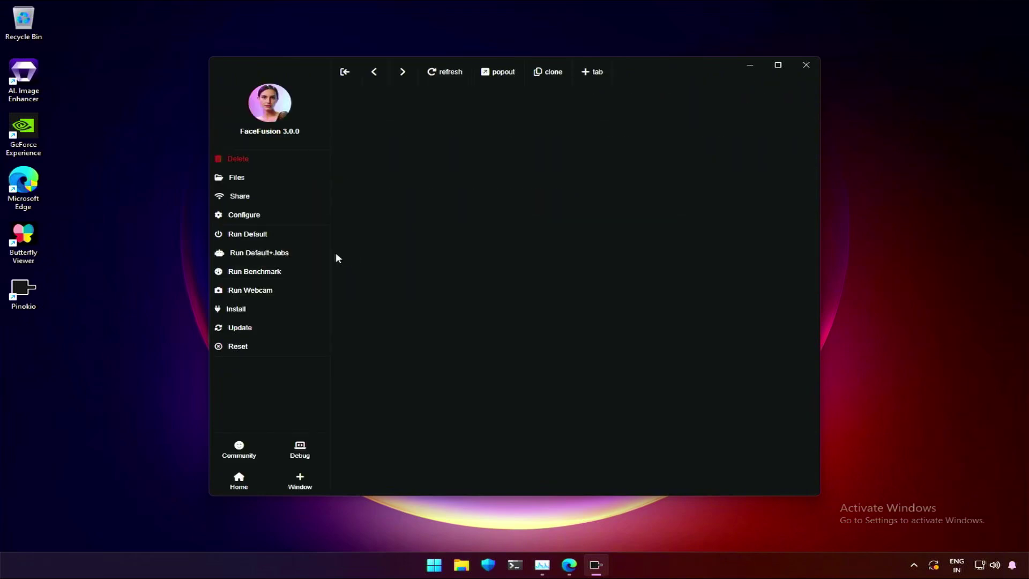
click(263, 236)
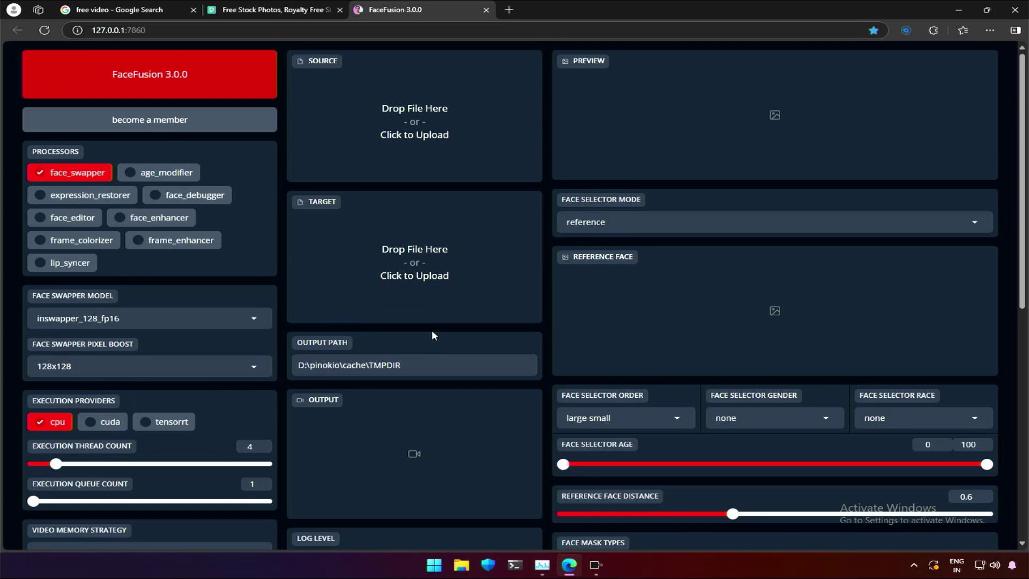
scroll(432, 334, down, 4)
scroll(432, 335, up, 4)
scroll(113, 277, down, 6)
scroll(125, 342, up, 6)
scroll(734, 421, down, 4)
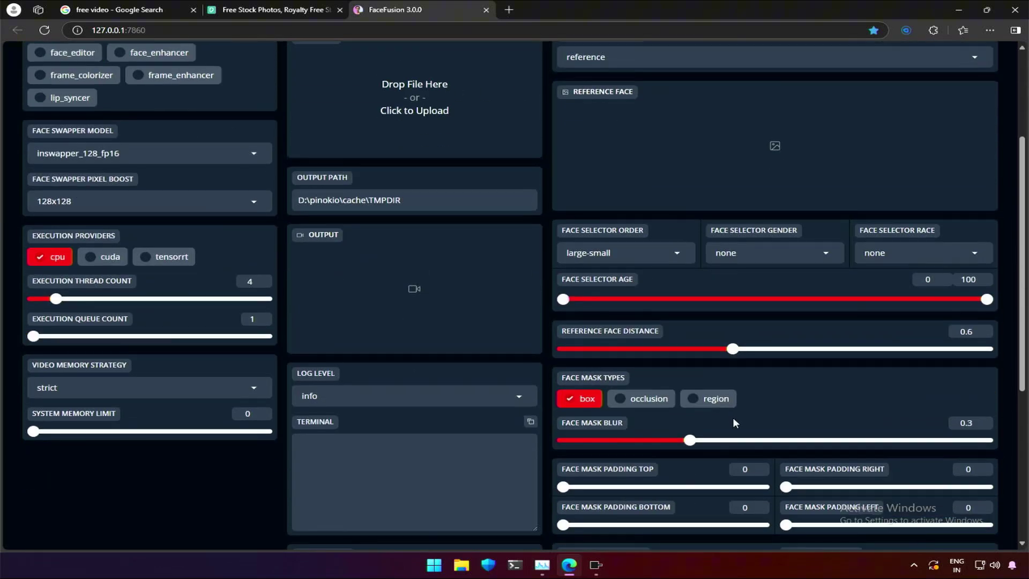
scroll(750, 455, up, 4)
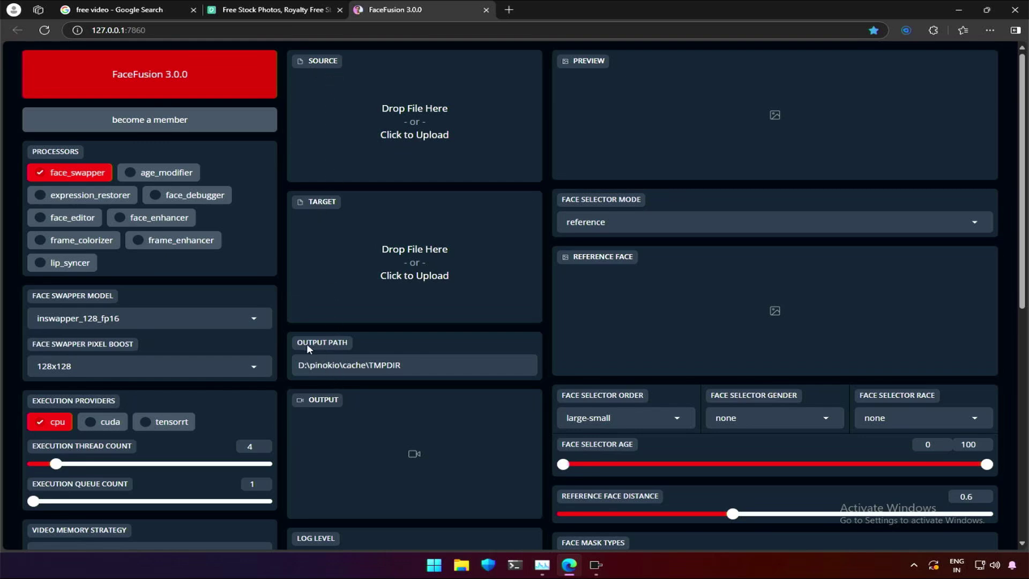
scroll(335, 359, down, 2)
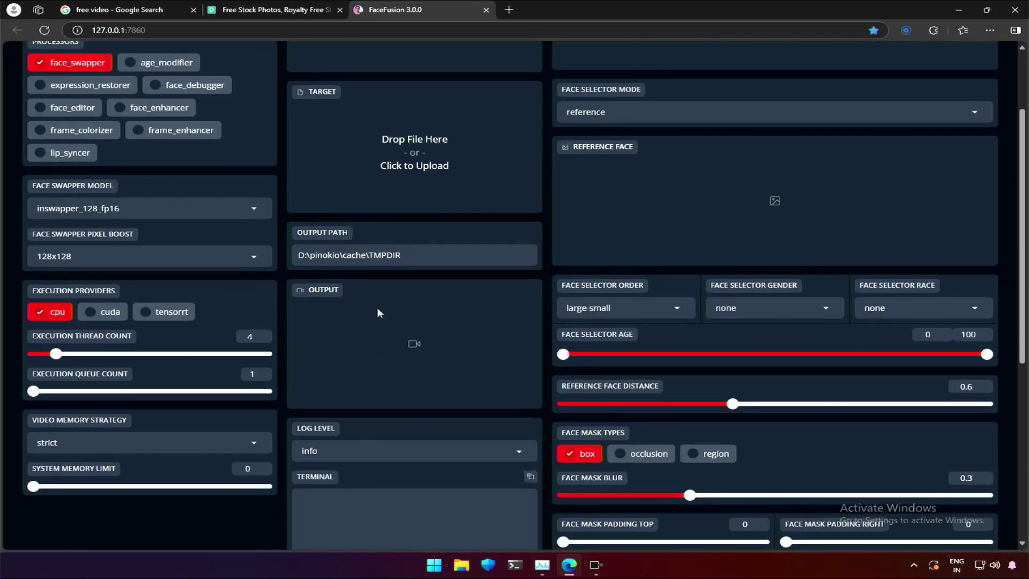
scroll(397, 329, down, 2)
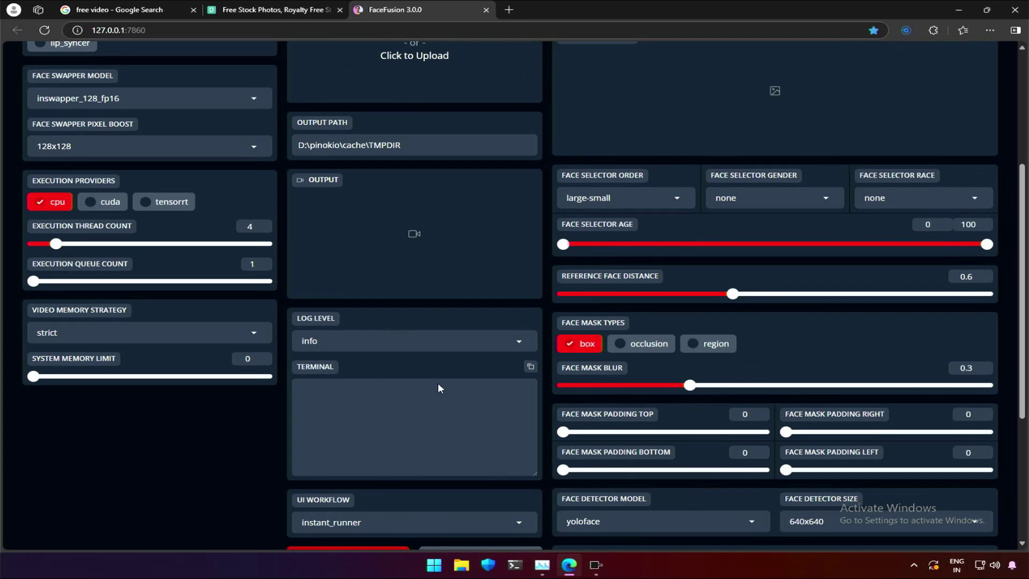
scroll(436, 399, down, 2)
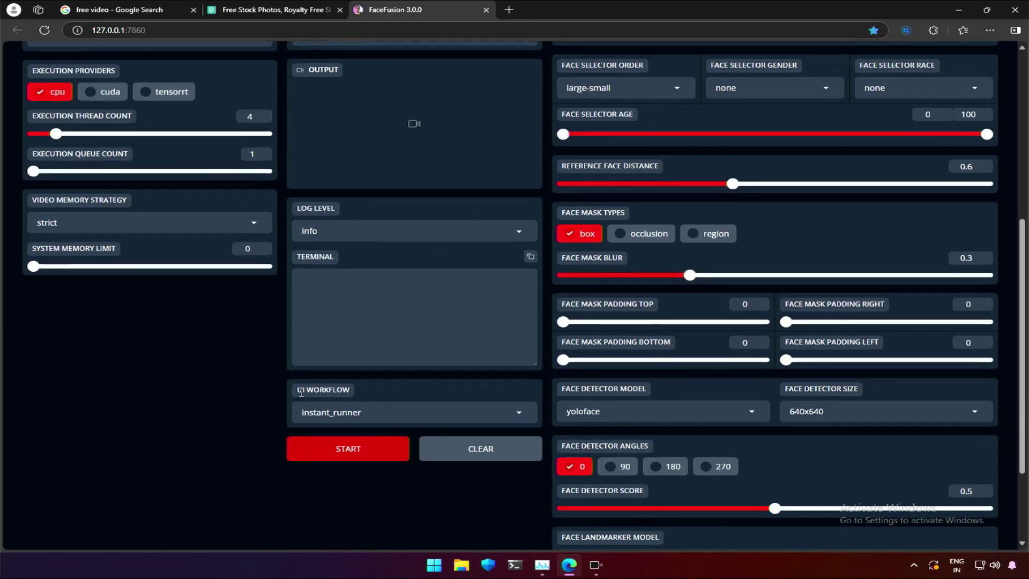
click(347, 411)
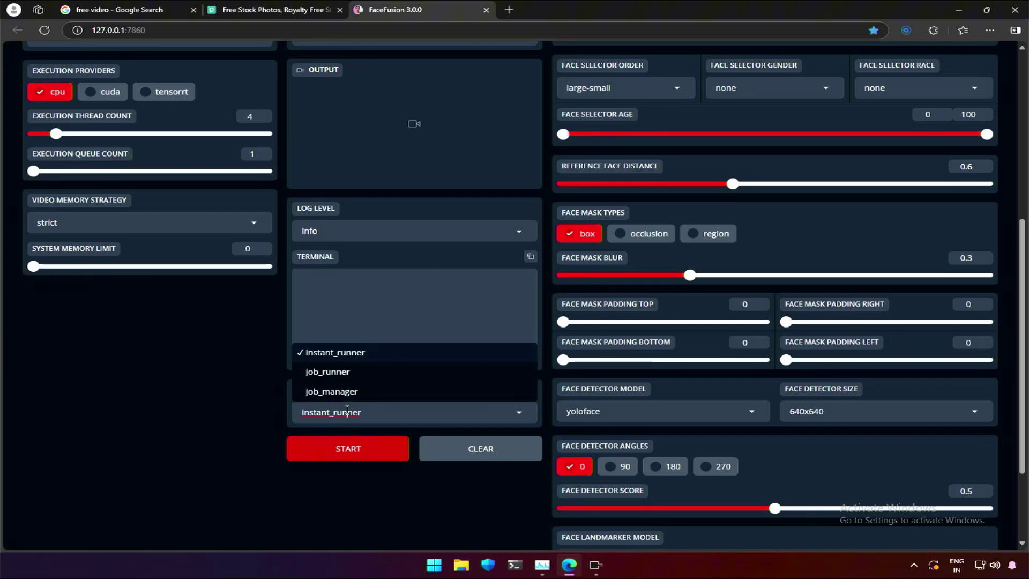
click(348, 411)
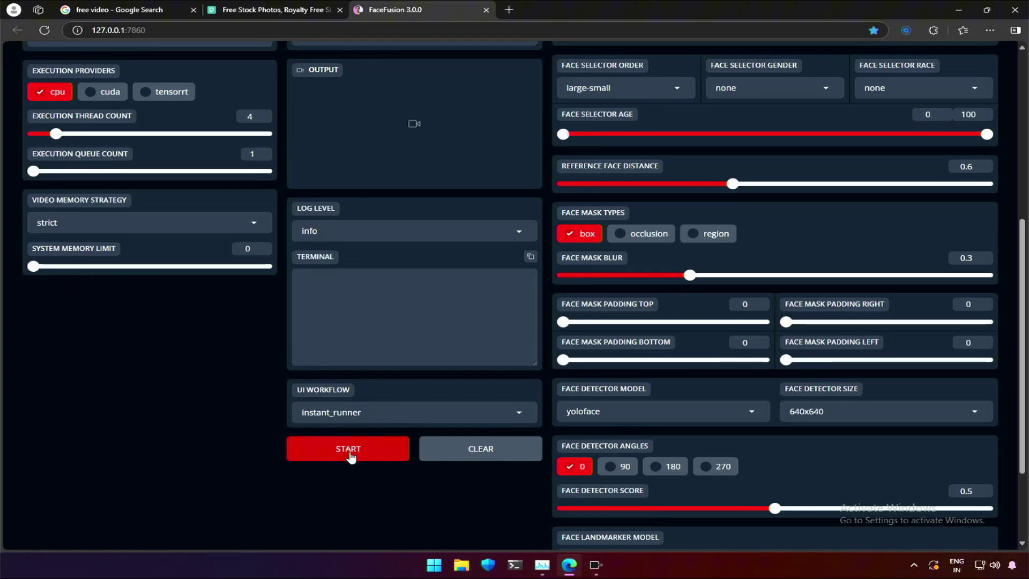
scroll(370, 393, up, 6)
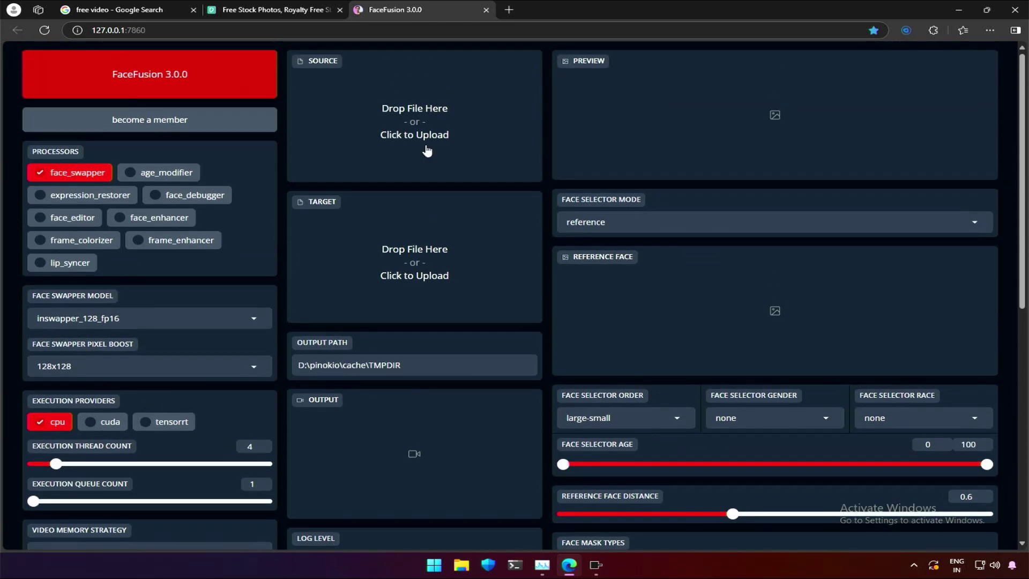
- Load the portrait 2024-08-19_15-41-50_8789.png from the 2024-08-19 folder as the source face
click(427, 147)
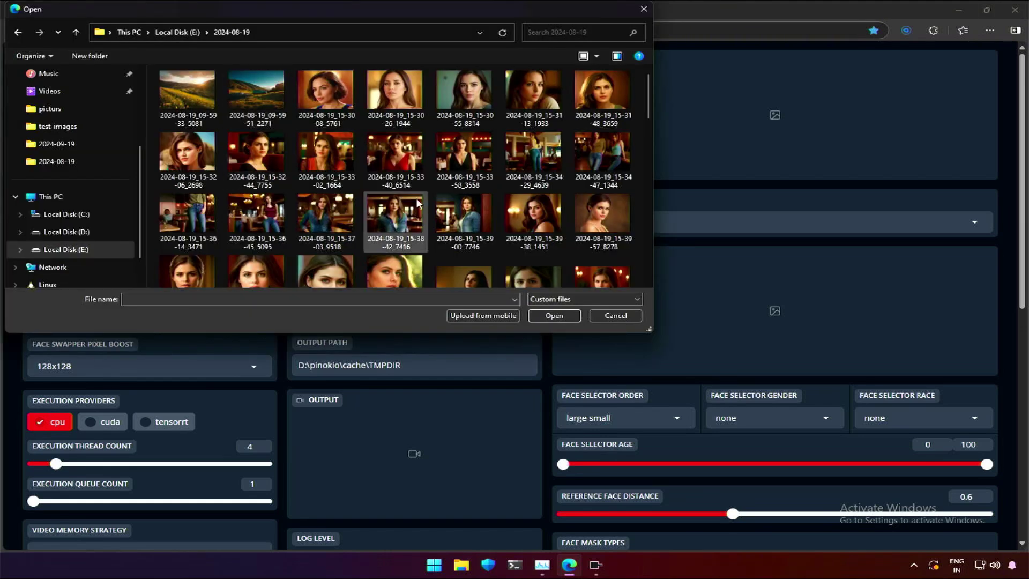
scroll(432, 174, down, 5)
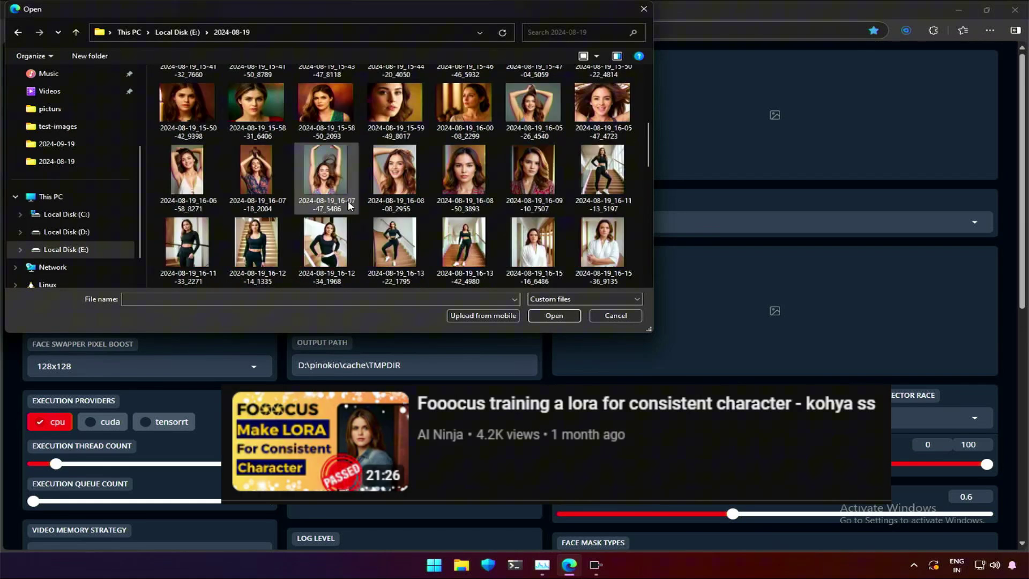
scroll(337, 182, up, 2)
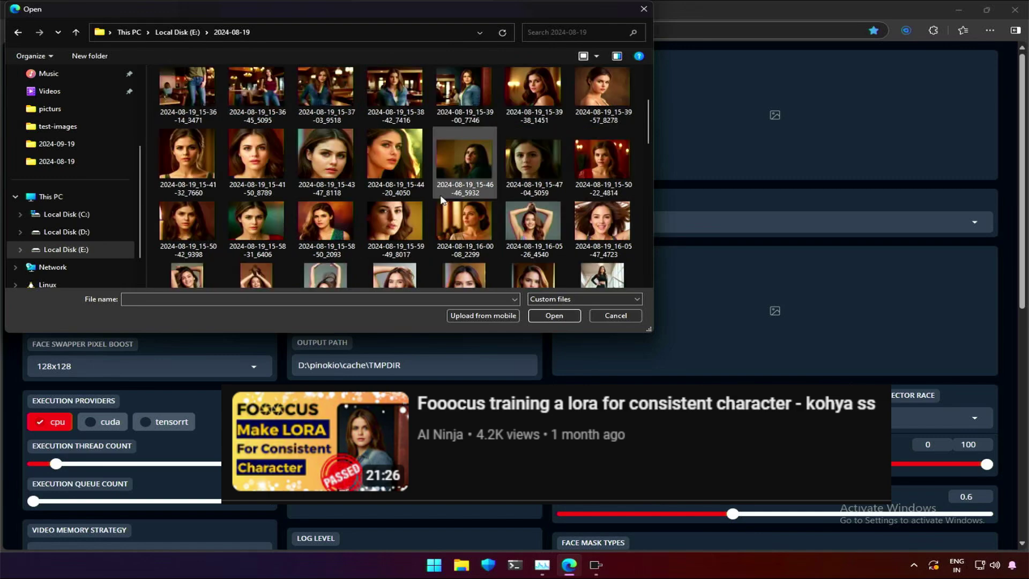
double_click(258, 155)
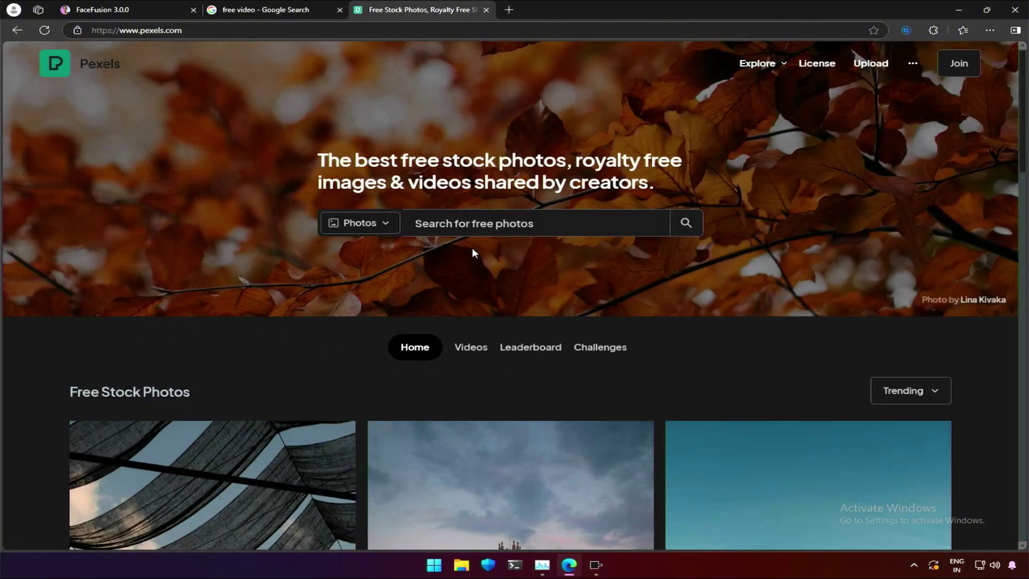
- Search Pexels videos for 'female'
click(358, 222)
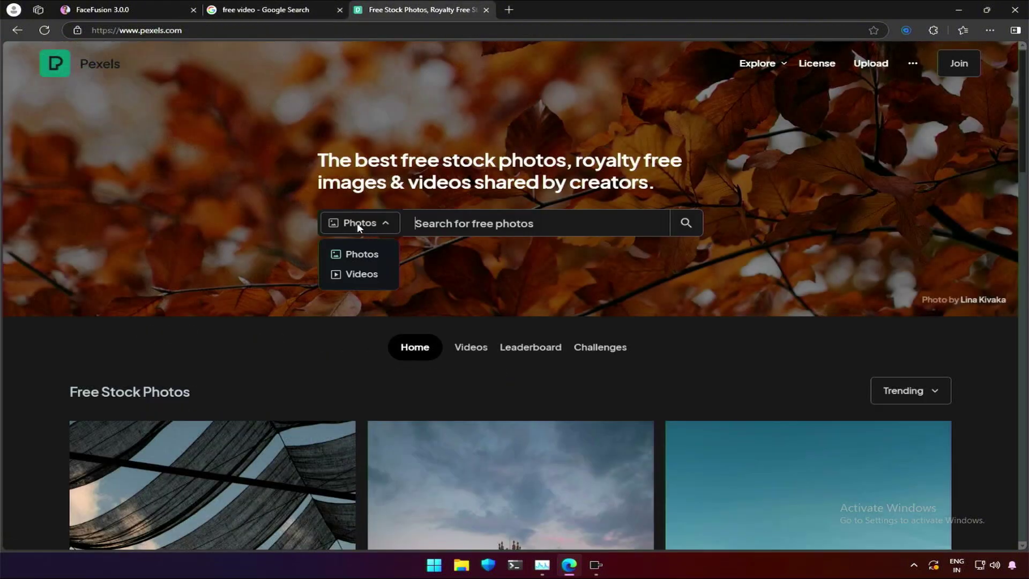
click(358, 276)
click(434, 223)
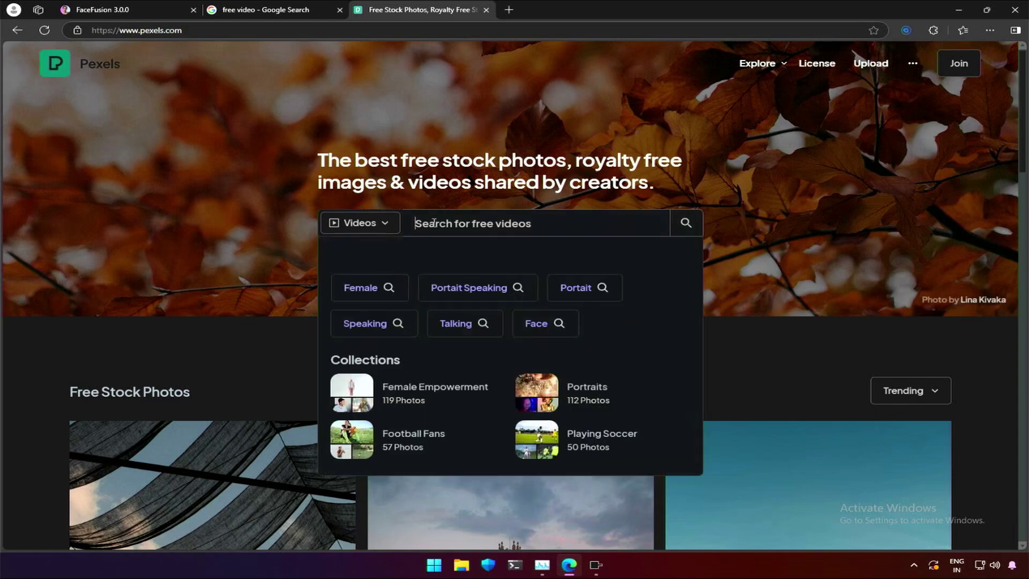
click(362, 289)
- Download the pink-haired woman in a red dress clip (2183769) at 1920x1080
scroll(362, 292, down, 12)
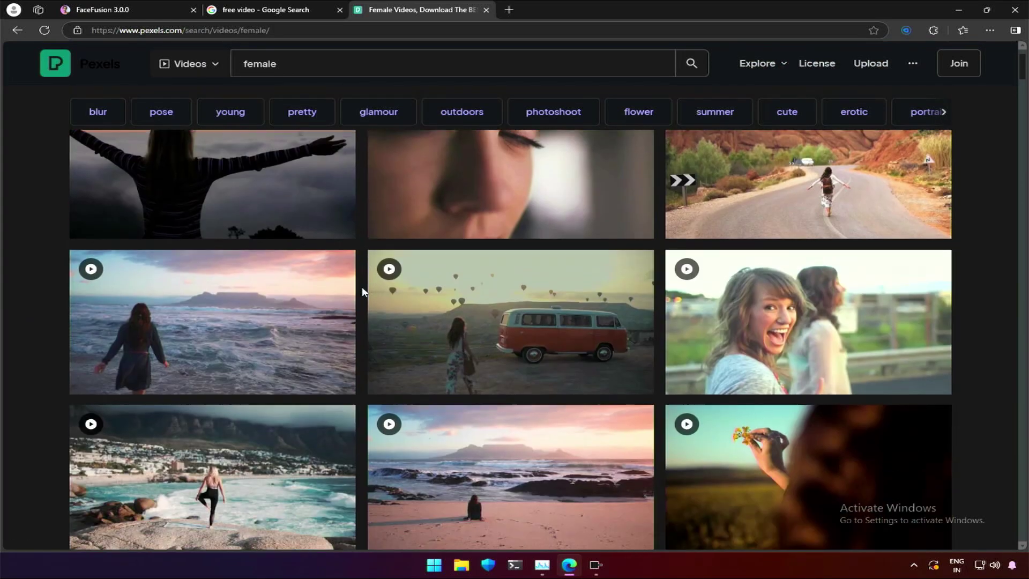
scroll(362, 292, down, 8)
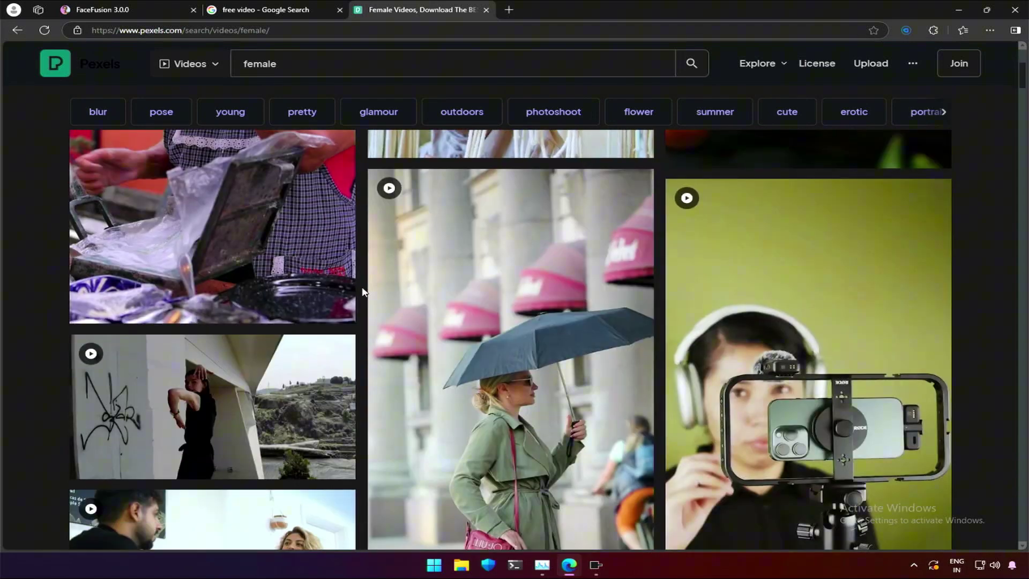
scroll(362, 292, down, 12)
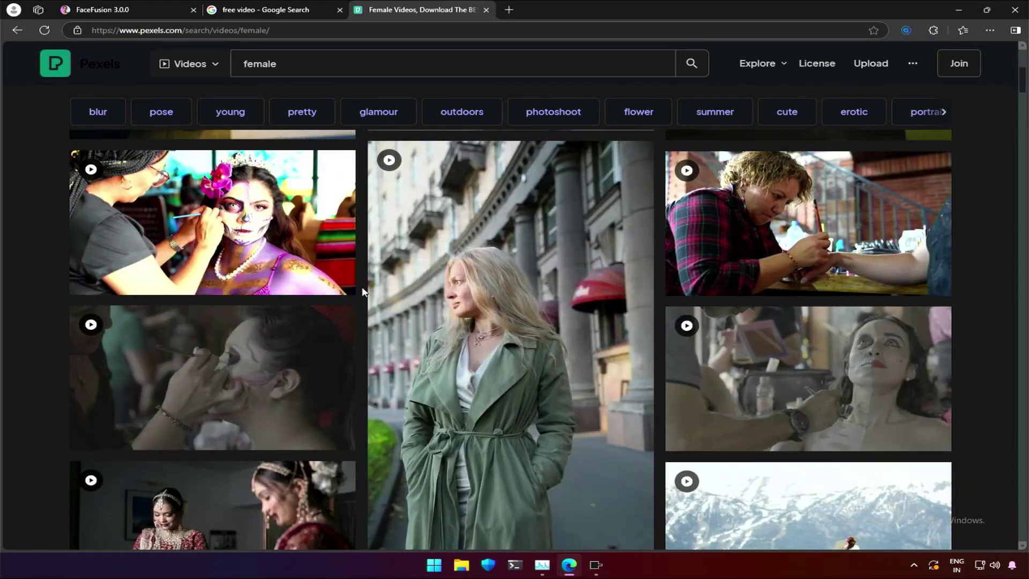
scroll(362, 291, down, 8)
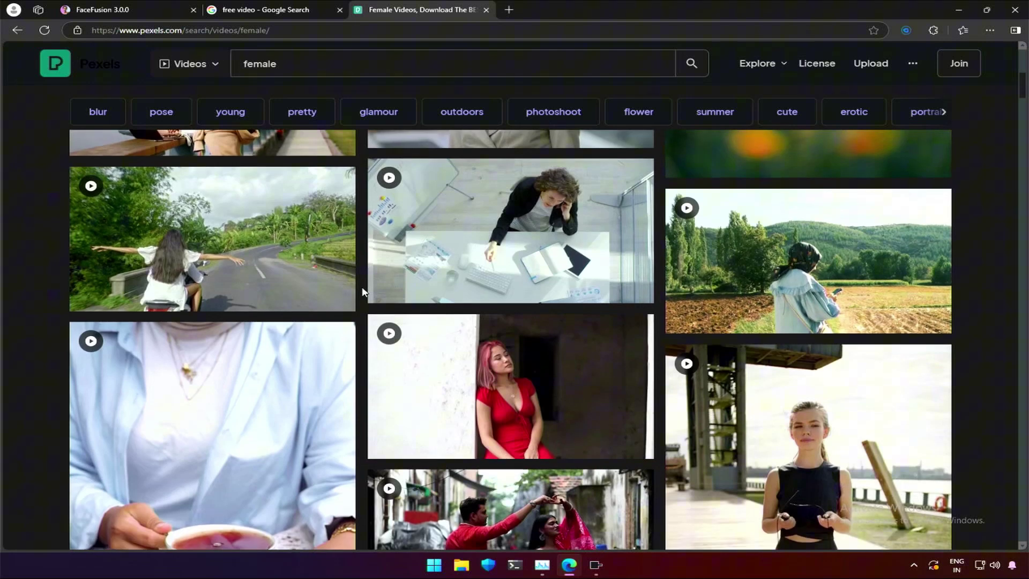
scroll(362, 292, down, 1)
mouse_move(422, 337)
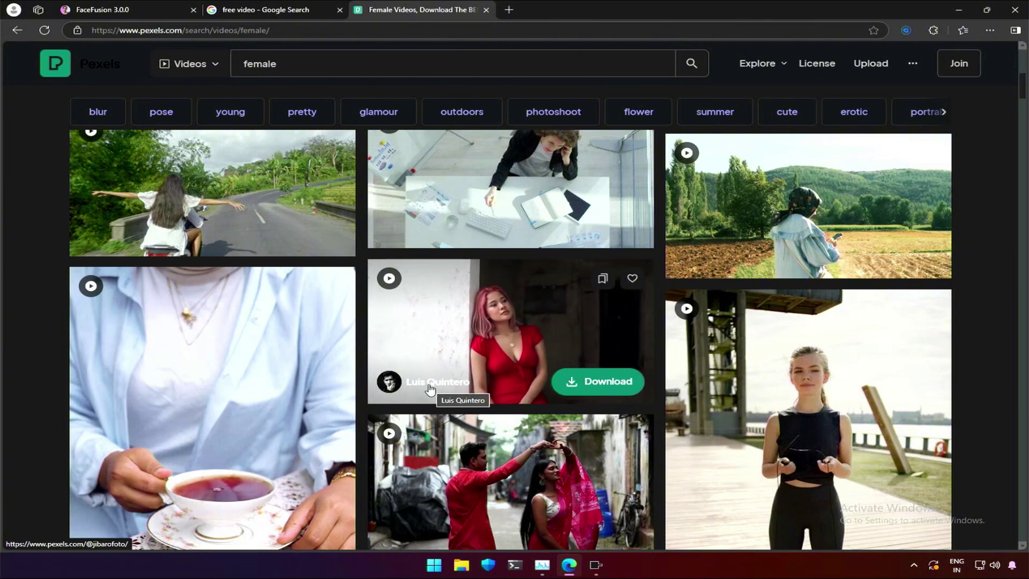
mouse_move(420, 384)
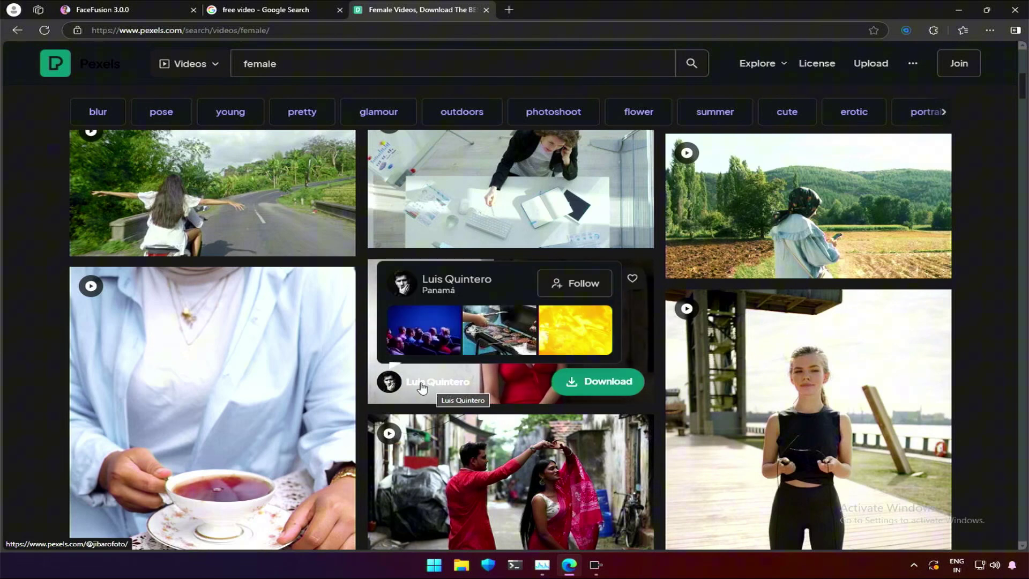
click(614, 383)
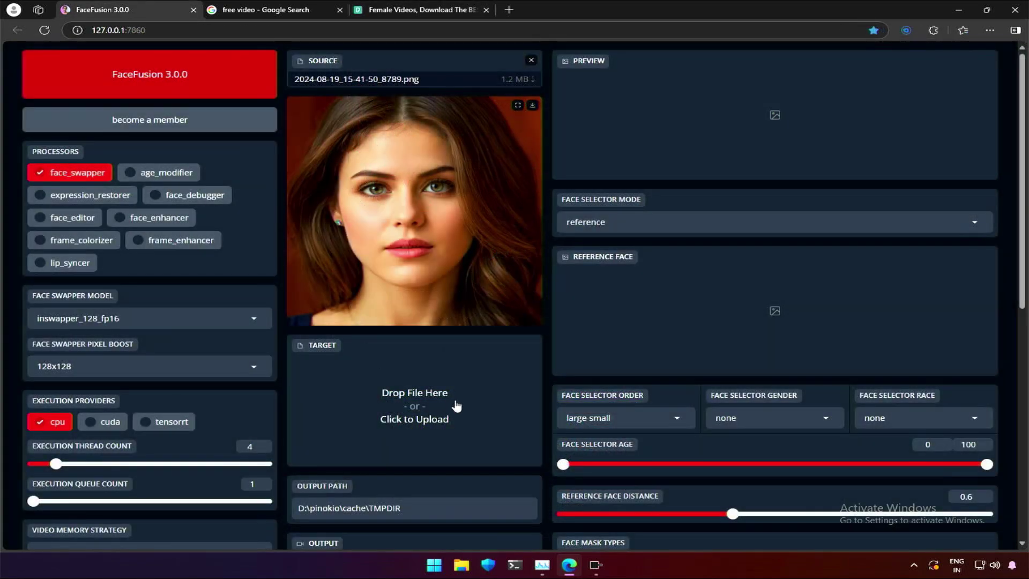
- Load 112183769-hd_1920_1080_24fps.mp4 as the target video
click(459, 397)
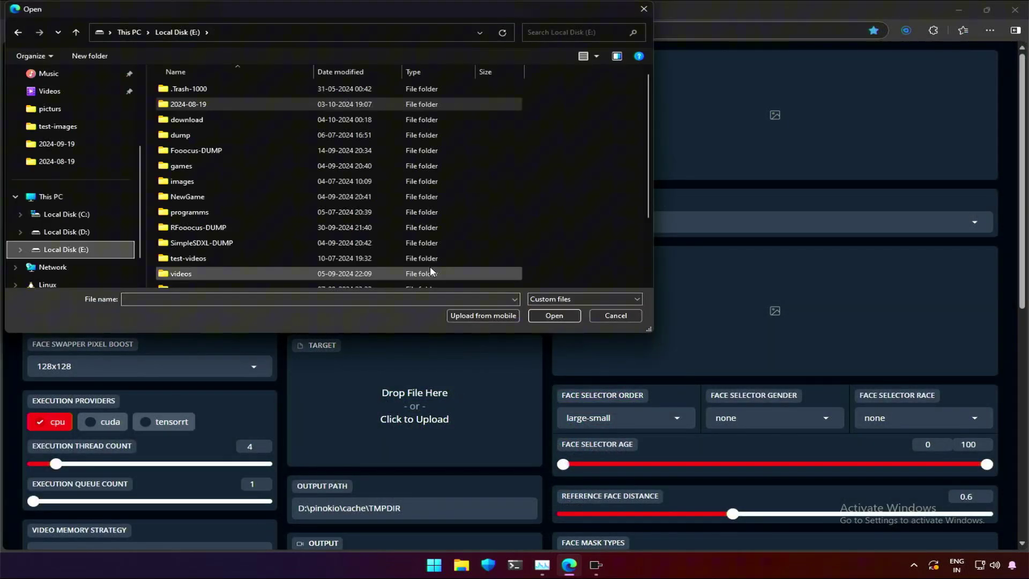
scroll(348, 257, down, 2)
double_click(273, 248)
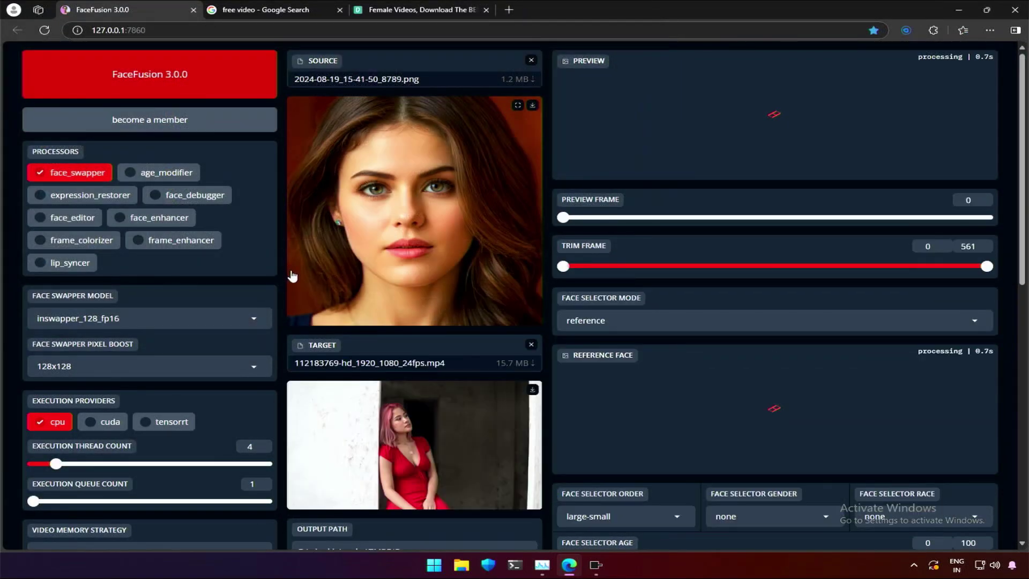
mouse_move(418, 438)
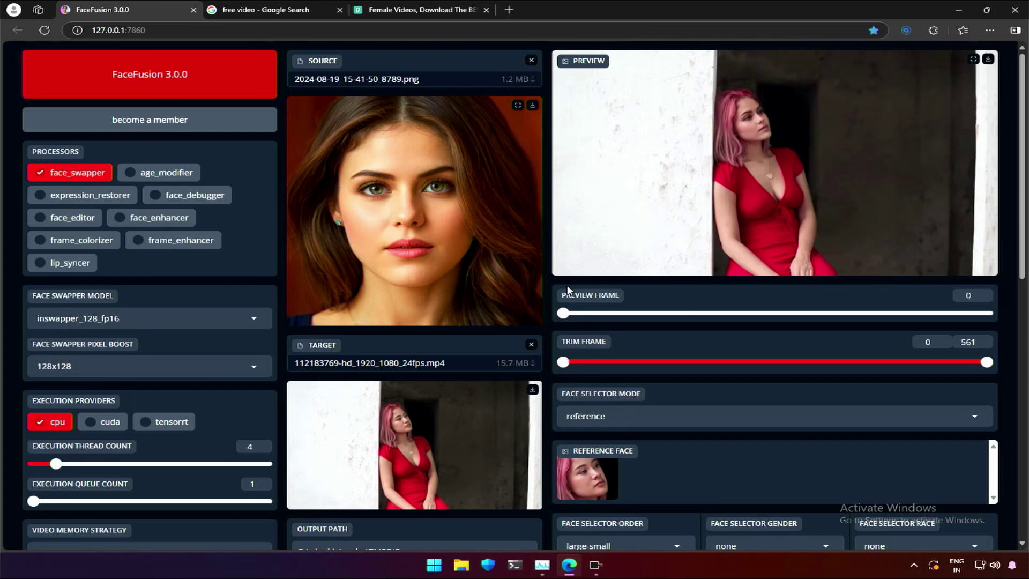
- View the swap preview full screen, then step through frames 16, 31, 58 and 364
click(972, 60)
click(577, 320)
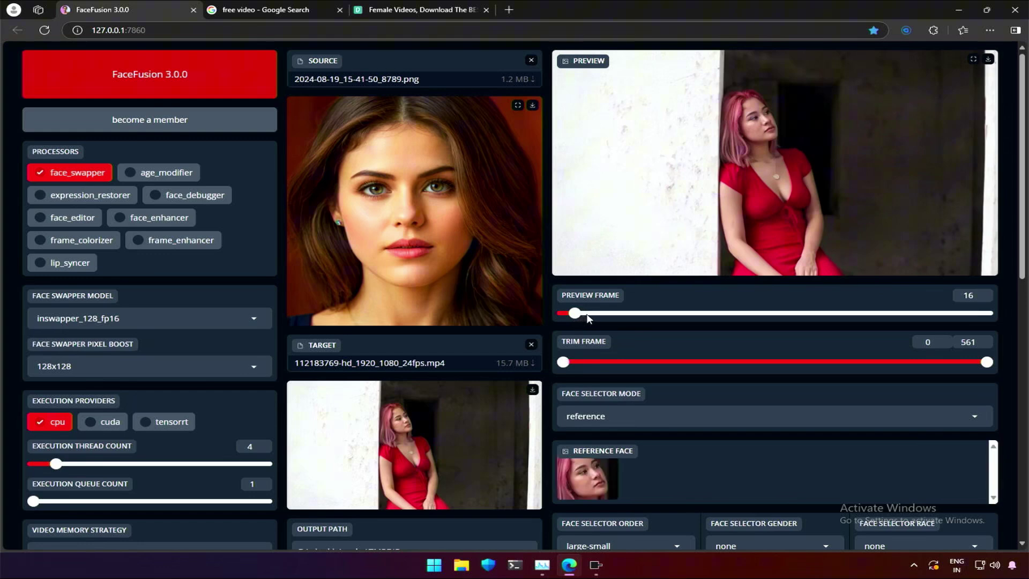
click(589, 318)
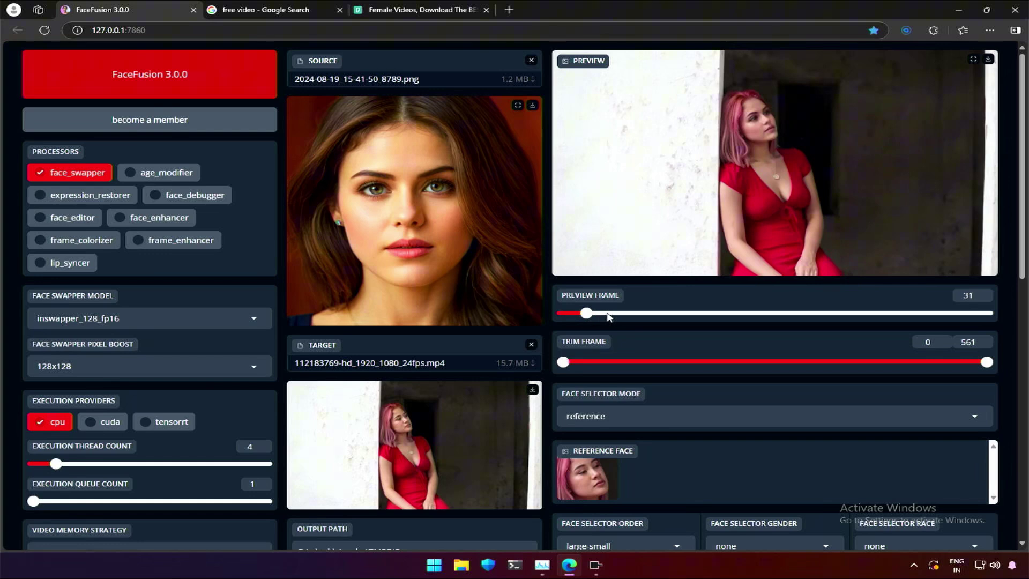
click(608, 316)
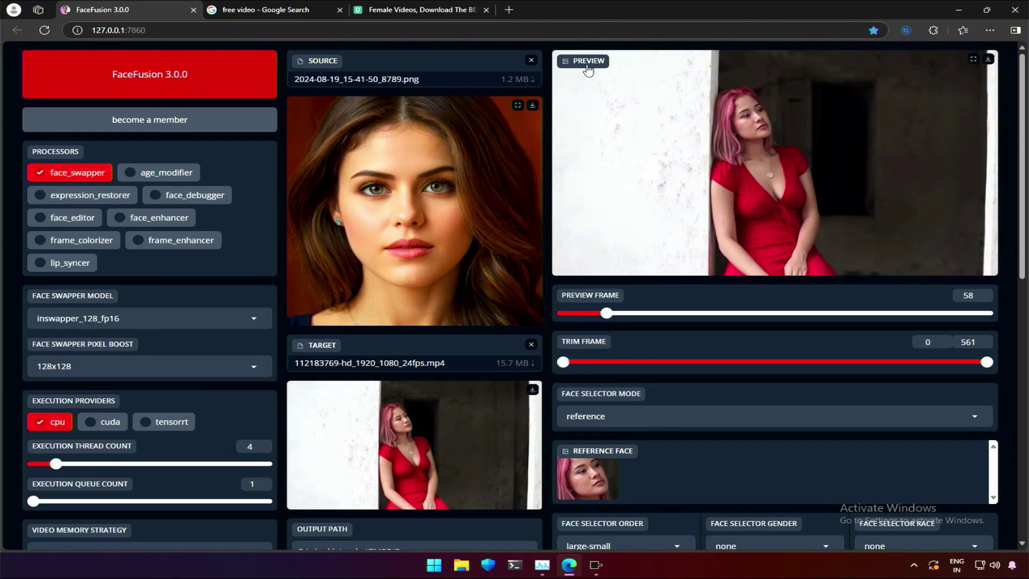
click(838, 315)
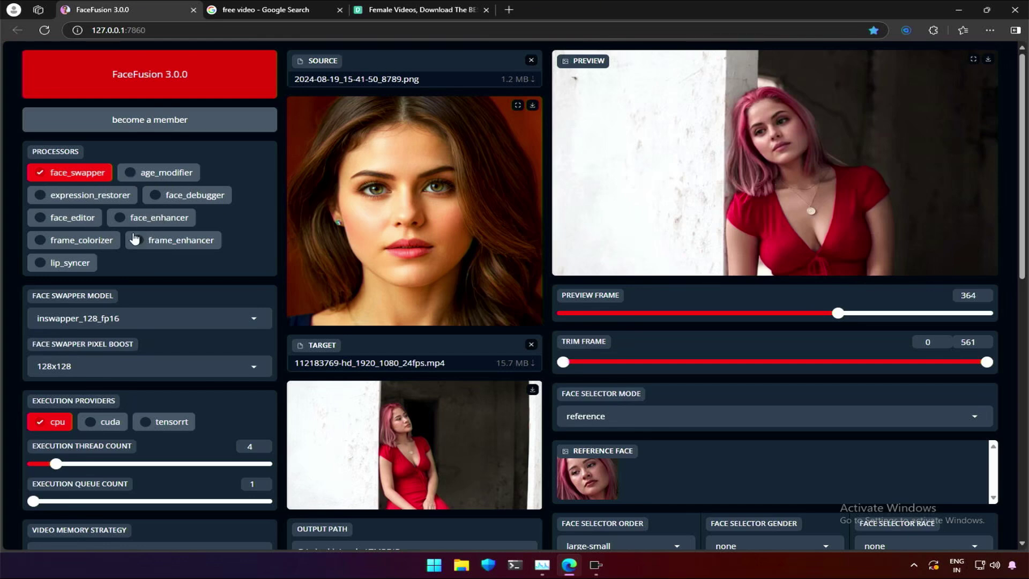
- Enable the age_modifier processor and switch execution providers from CPU to CUDA
click(133, 170)
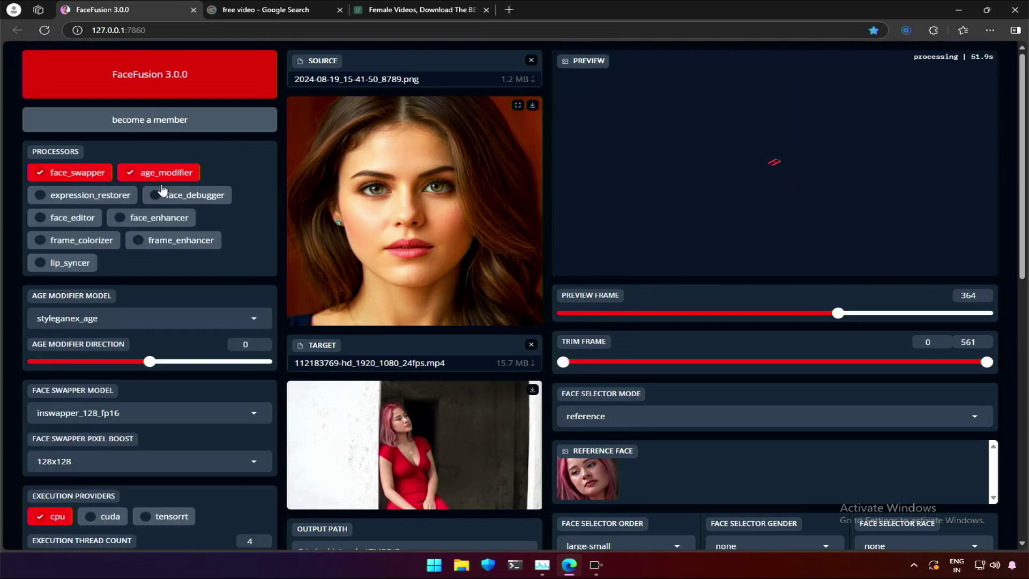
click(550, 571)
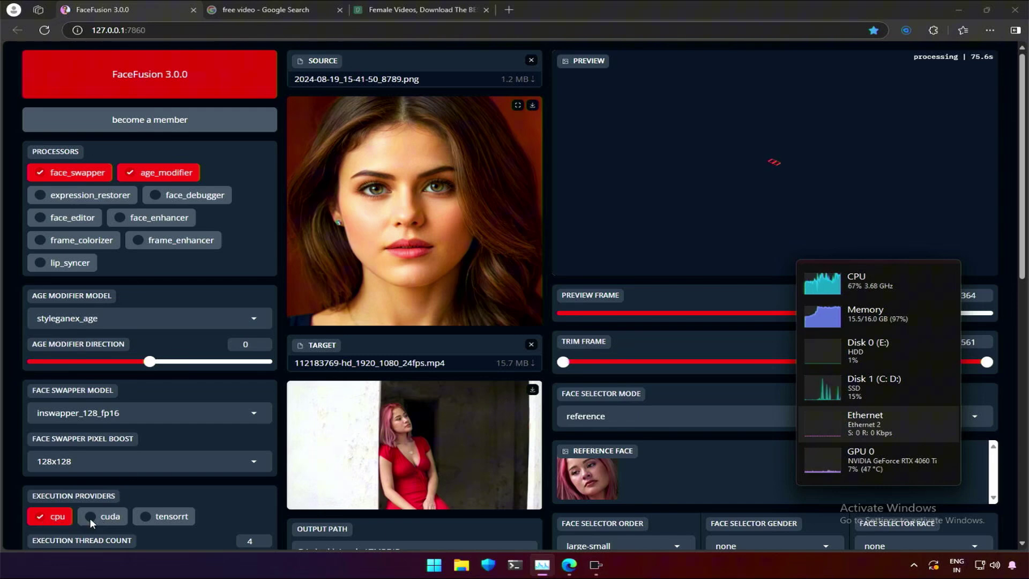
click(89, 517)
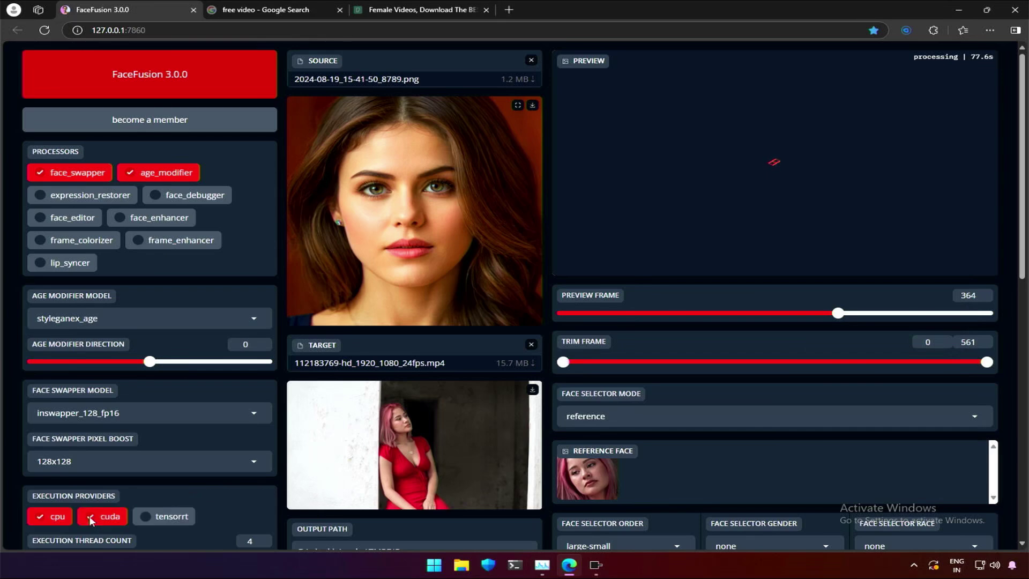
click(68, 518)
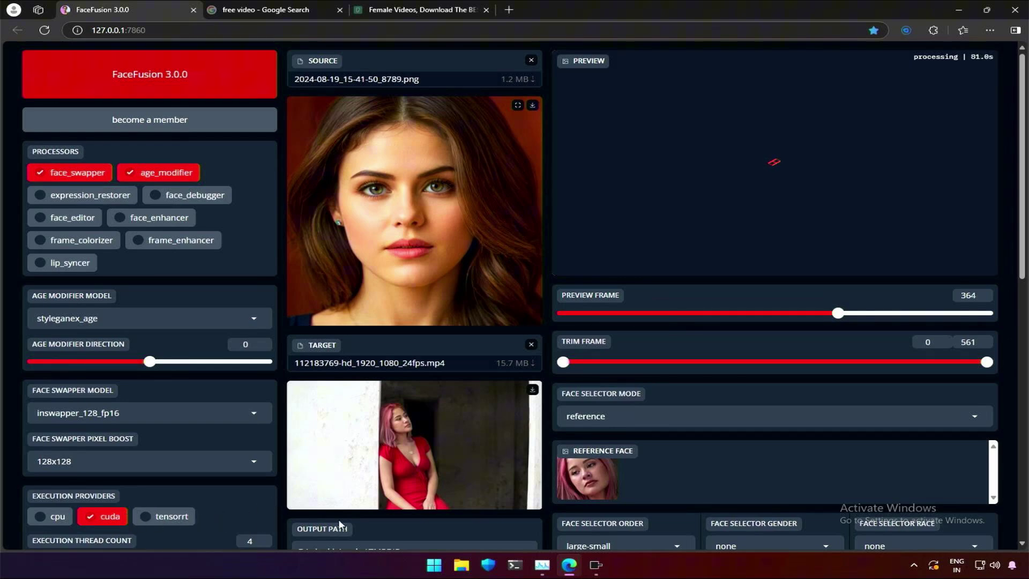
- Set Age Modifier Direction to -44 and view the younger-looking swap full screen
click(542, 567)
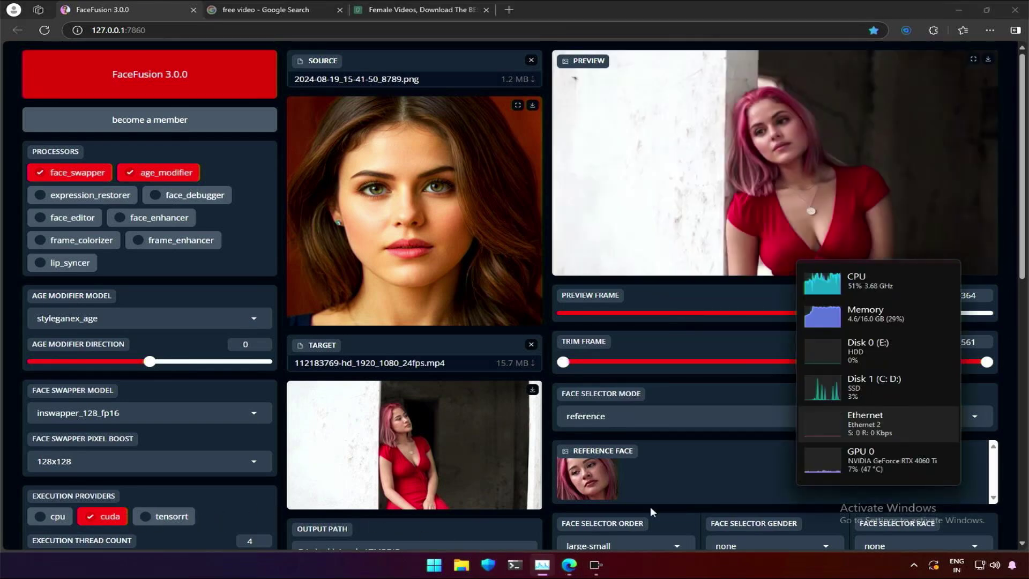
click(279, 186)
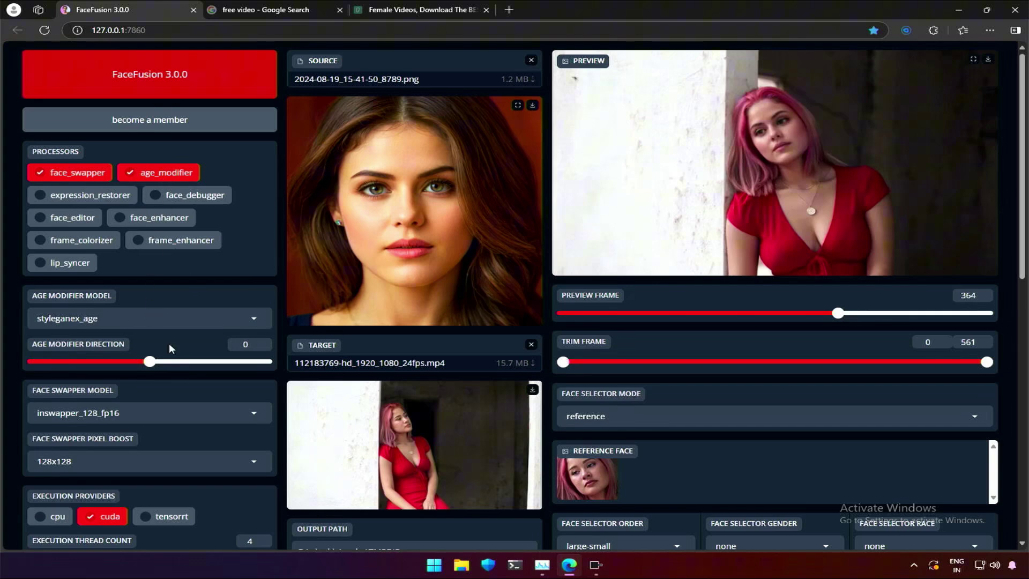
drag(147, 366, 100, 366)
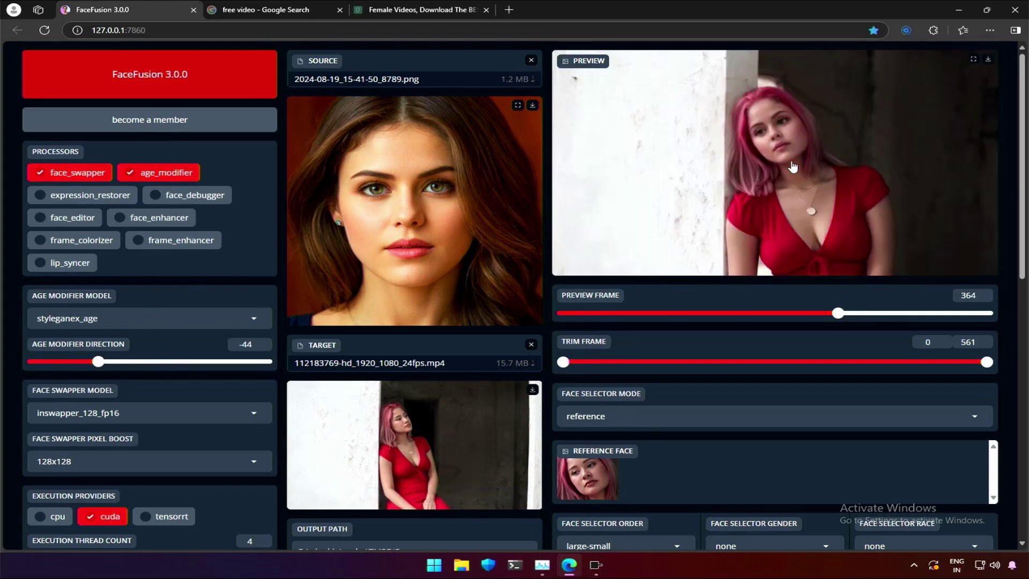
click(973, 60)
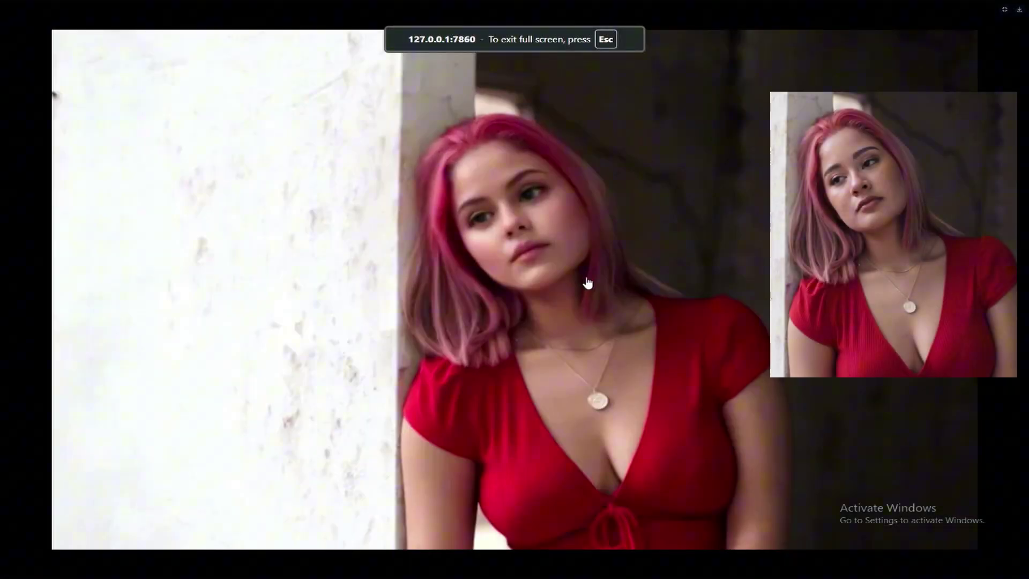
- Enable face_enhancer with gfpgan_1.4 at blend 80 and check GPU load
click(1004, 11)
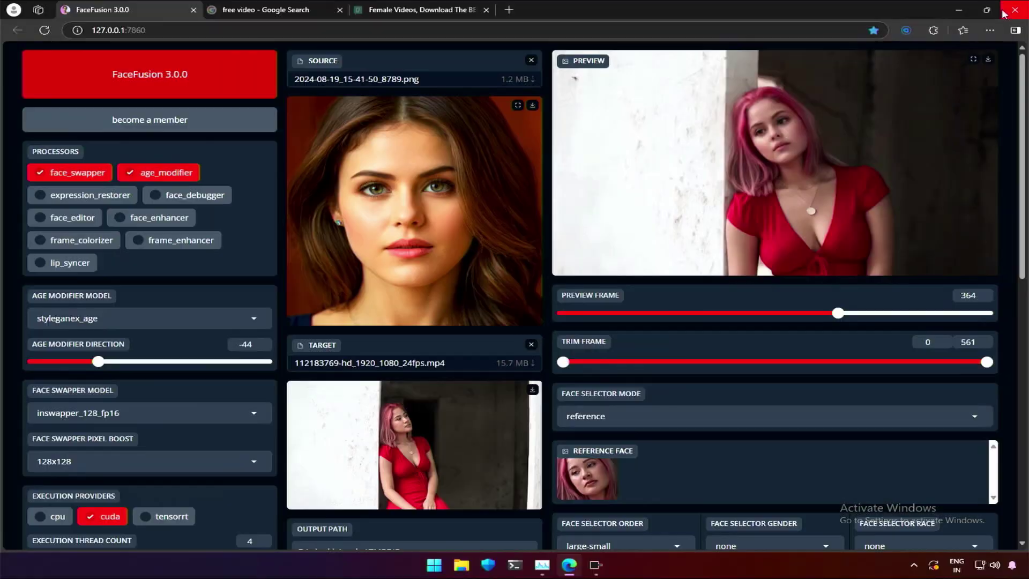
click(130, 217)
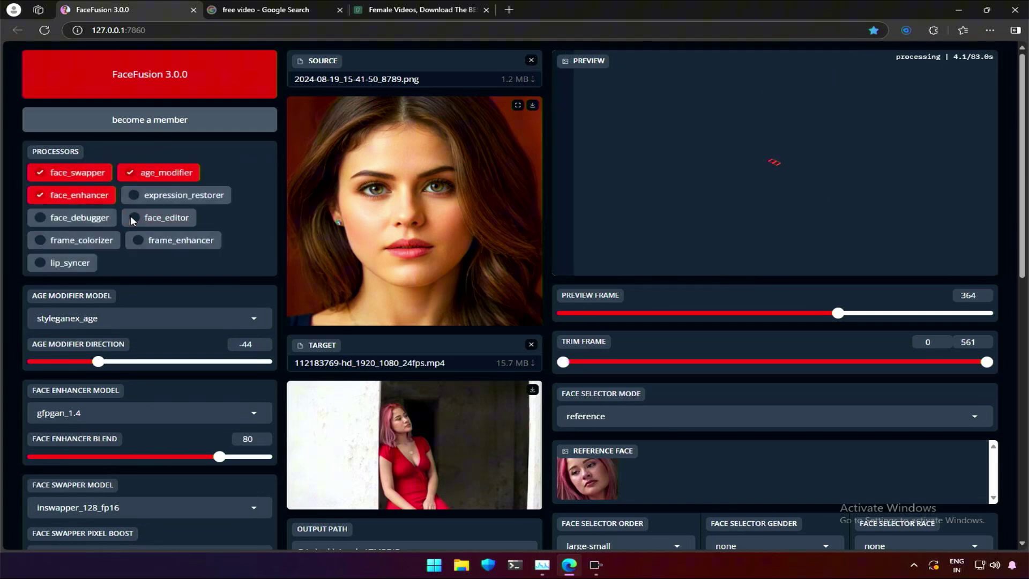
click(542, 564)
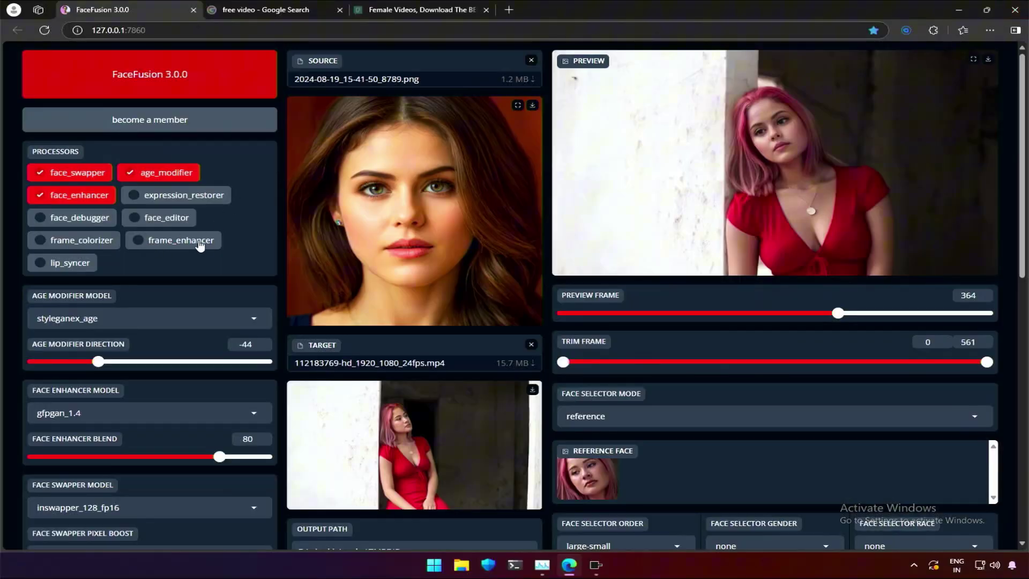
- Enable frame_enhancer and raise Age Modifier Direction from -44 to 51, viewing it full screen
click(181, 240)
mouse_move(595, 570)
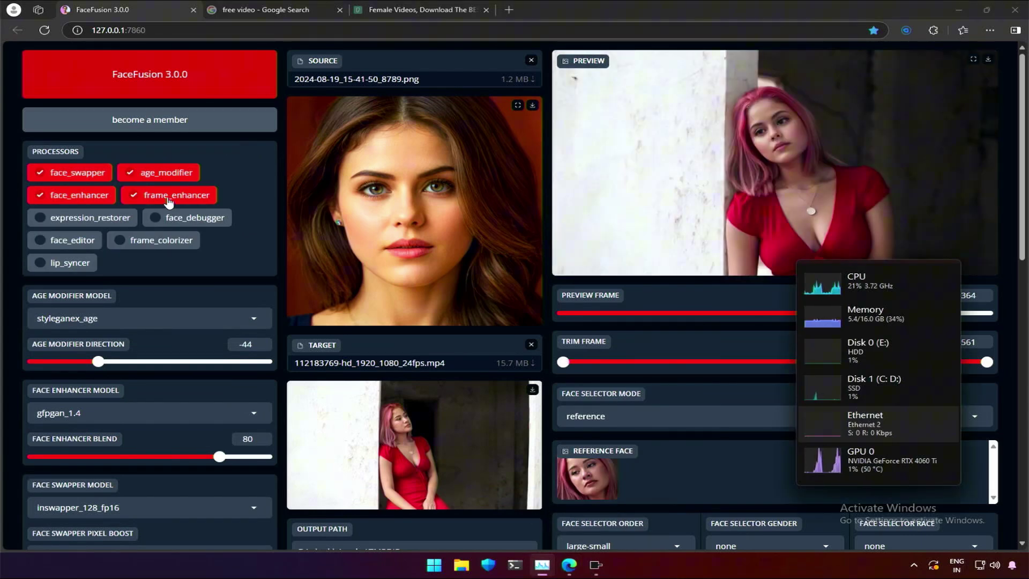
click(973, 59)
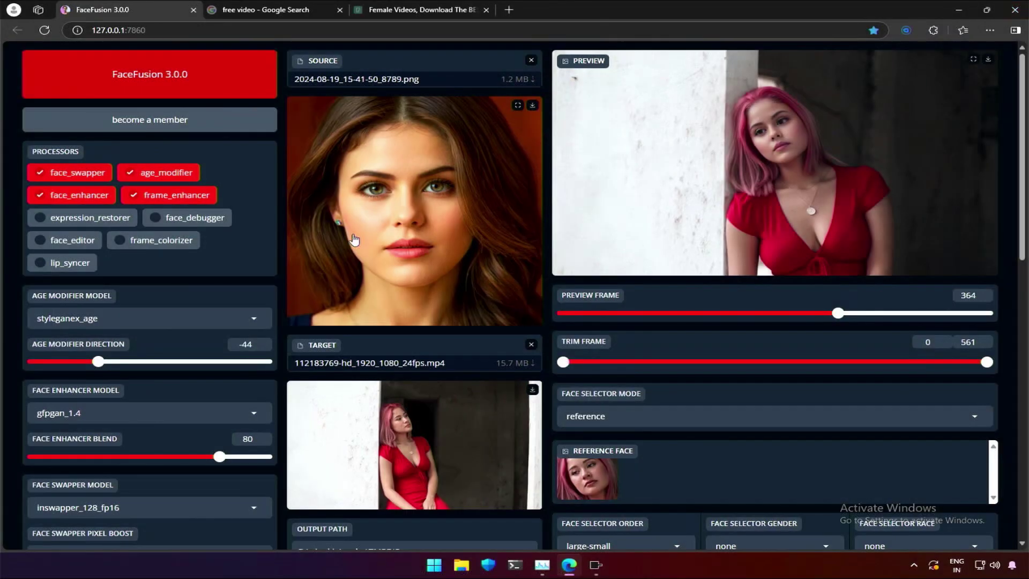
drag(98, 362, 212, 365)
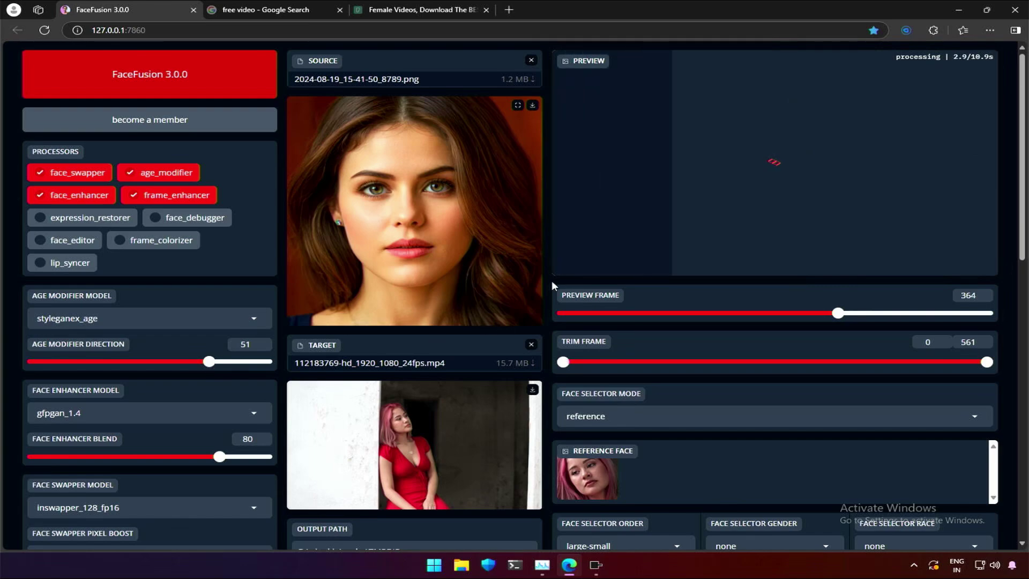
click(973, 59)
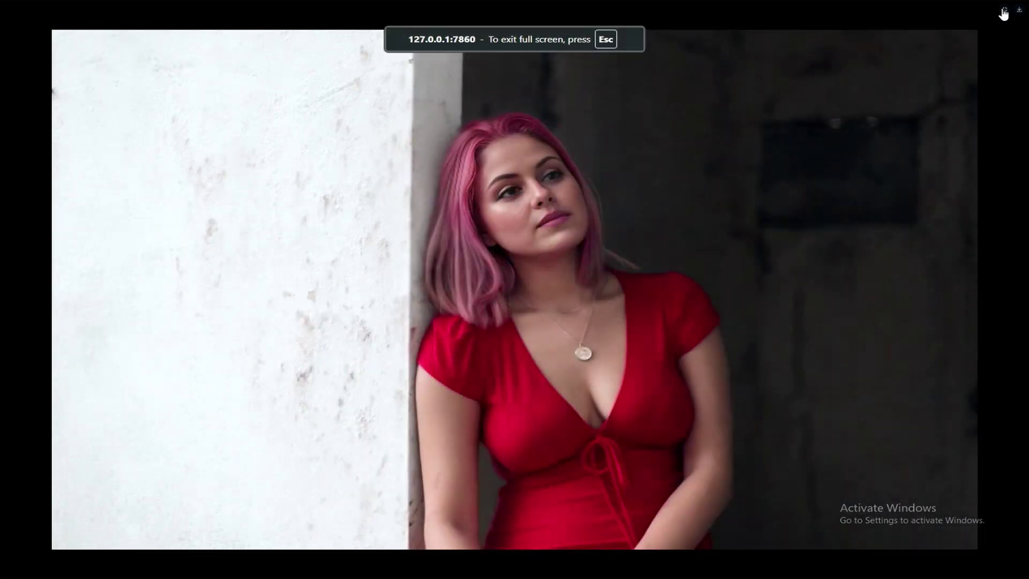
- Drop frame_colorizer again, enable expression_restorer (live_portrait, factor 80), and preview frame 225 full screen
click(1003, 13)
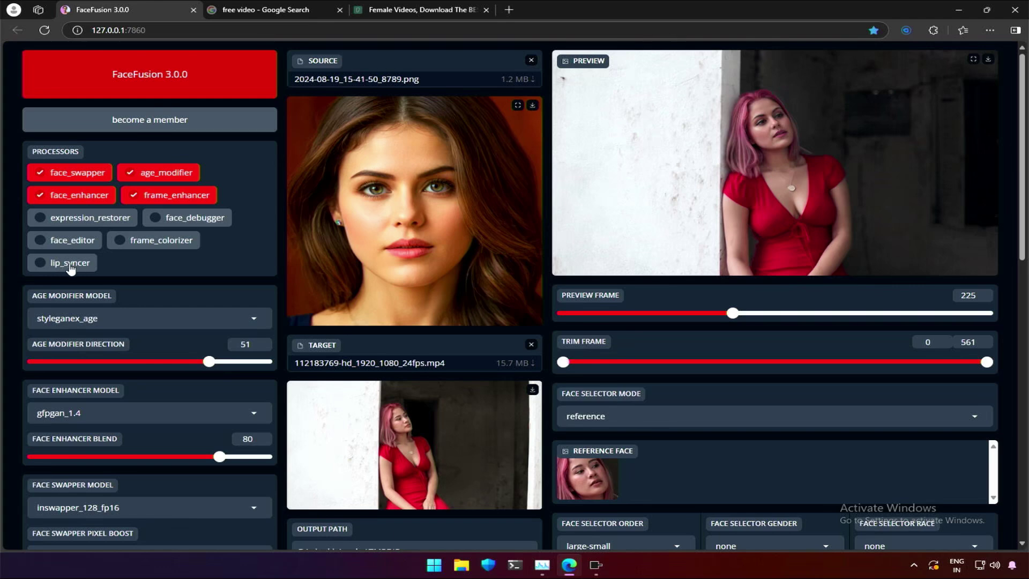
click(134, 244)
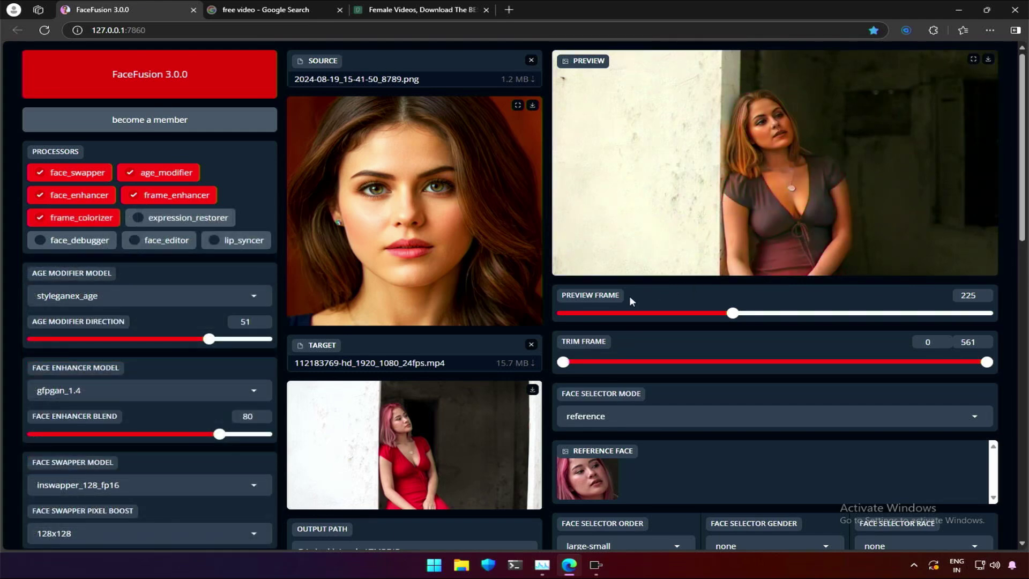
click(93, 222)
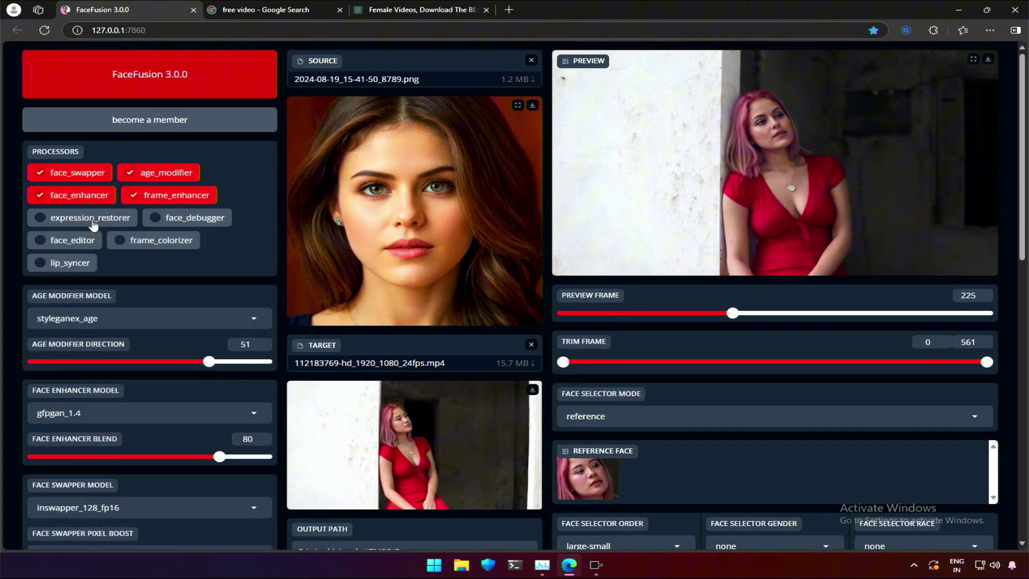
click(92, 219)
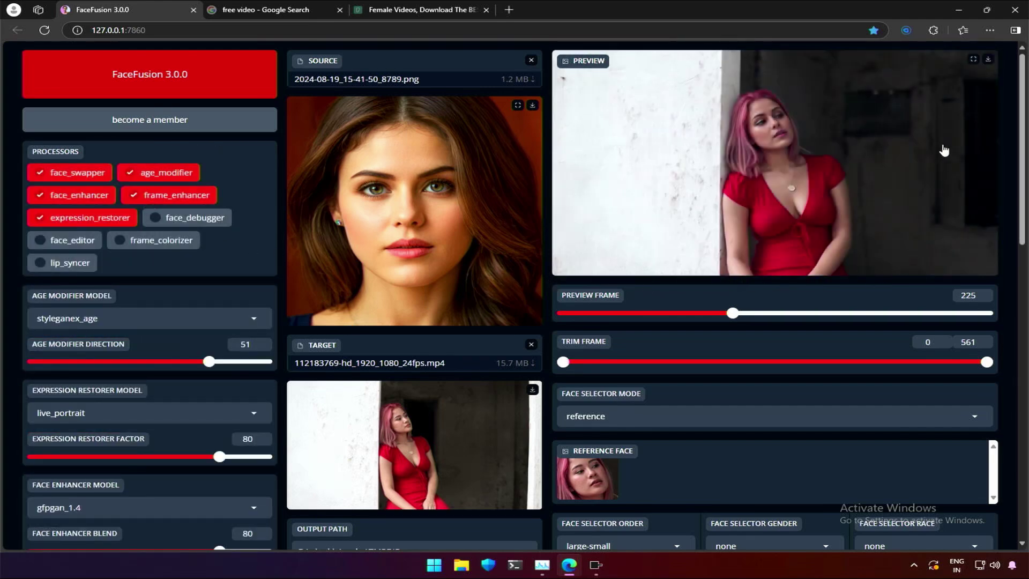
click(973, 59)
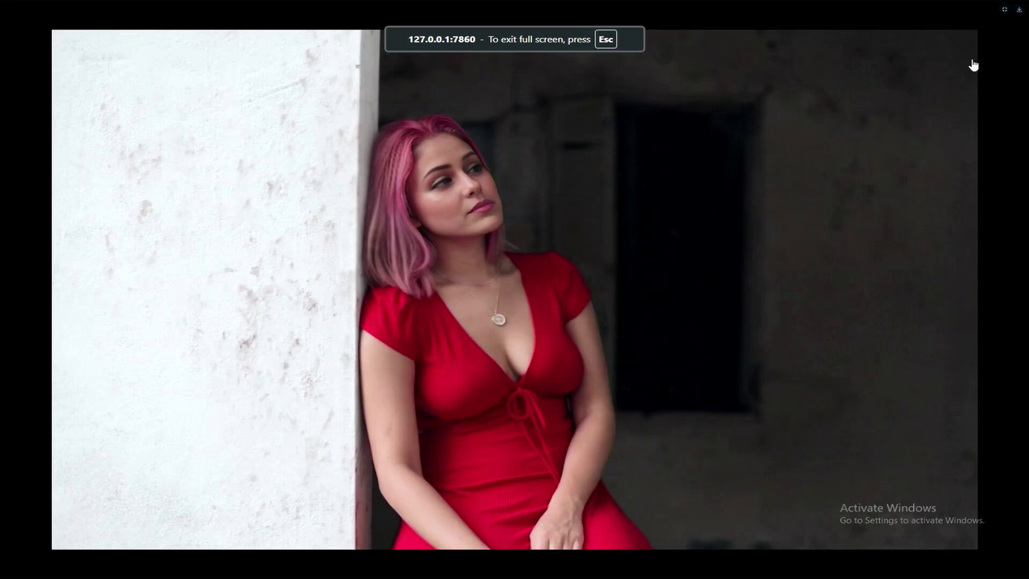
- Trim the target video to frames 222–371
click(1004, 9)
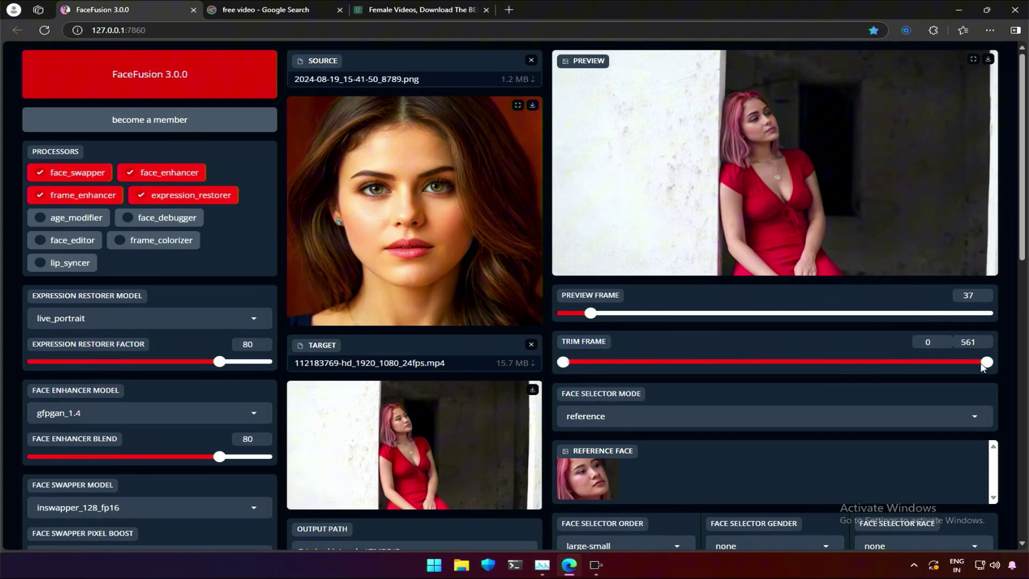
drag(982, 365, 895, 362)
drag(563, 362, 731, 362)
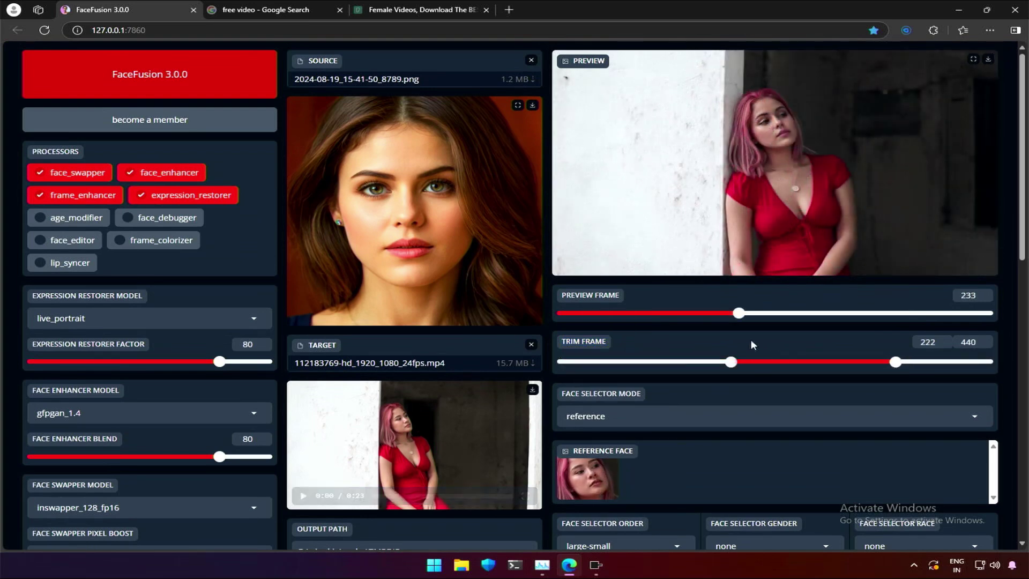
- Move the preview to frame 311 and keep Face Selector Mode as 'reference'
click(755, 312)
click(798, 313)
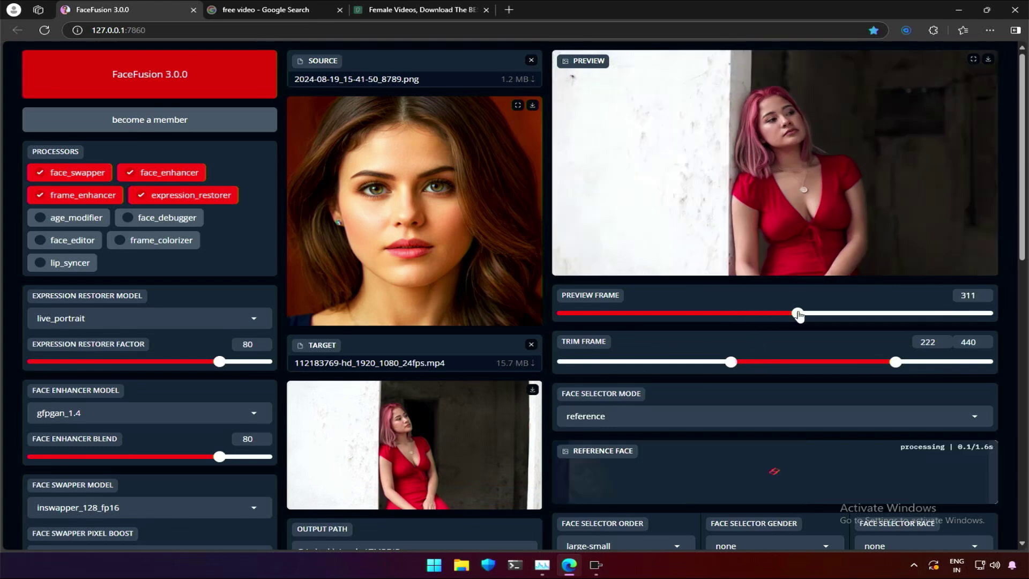
scroll(692, 406, down, 1)
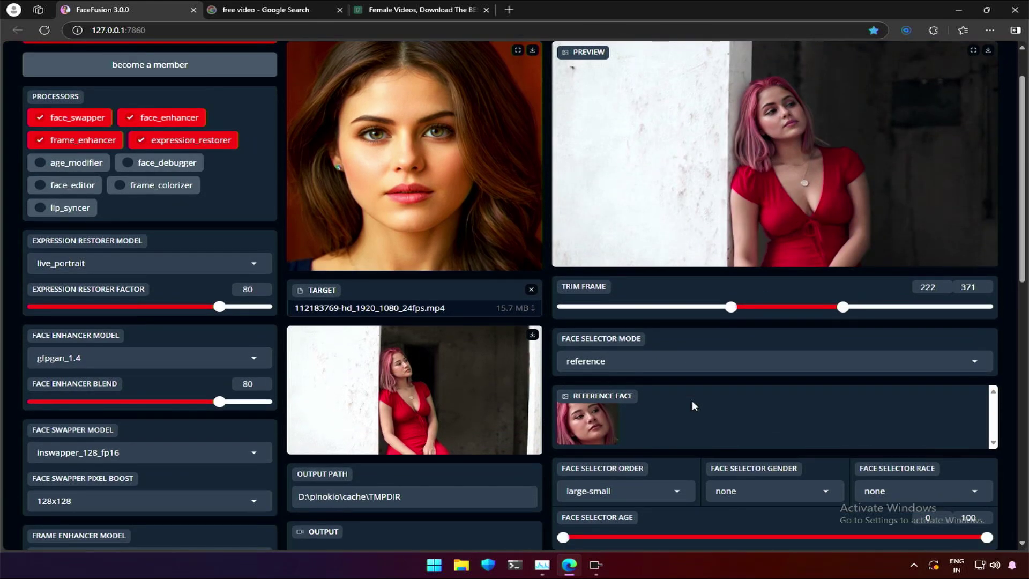
click(741, 364)
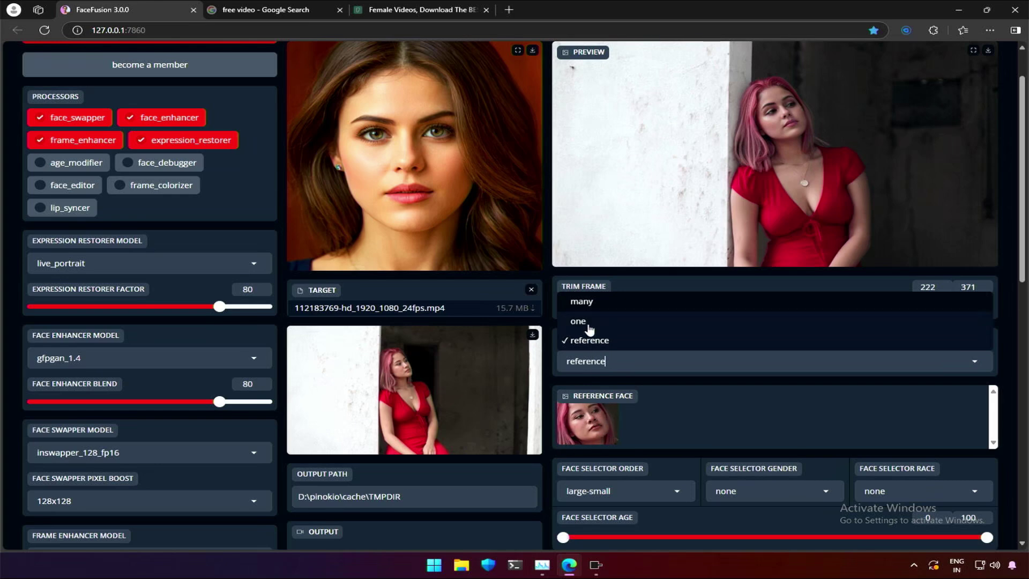
click(667, 412)
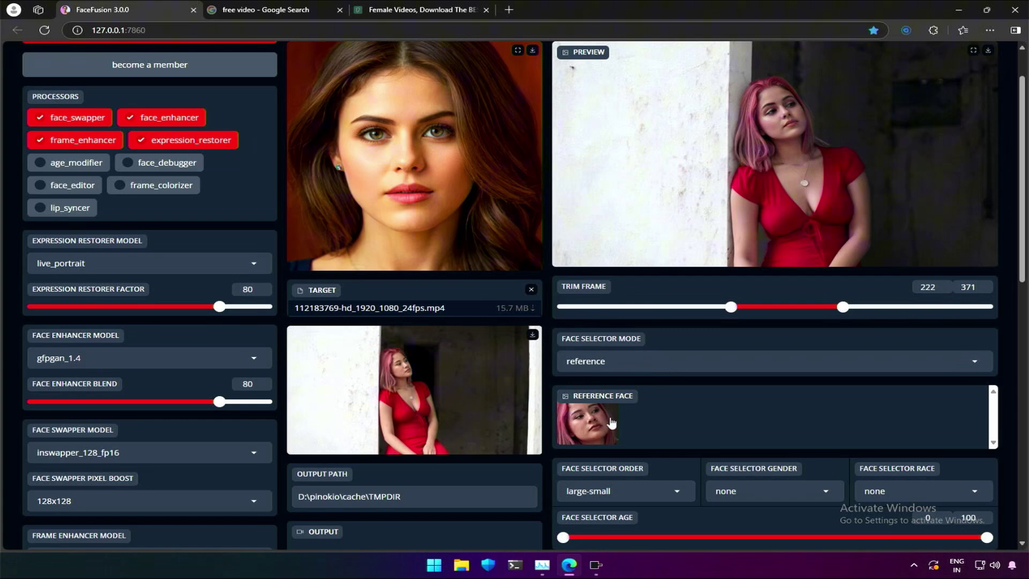
- Set Face Selector Gender to female and leave Face Selector Race at none
scroll(667, 413, down, 3)
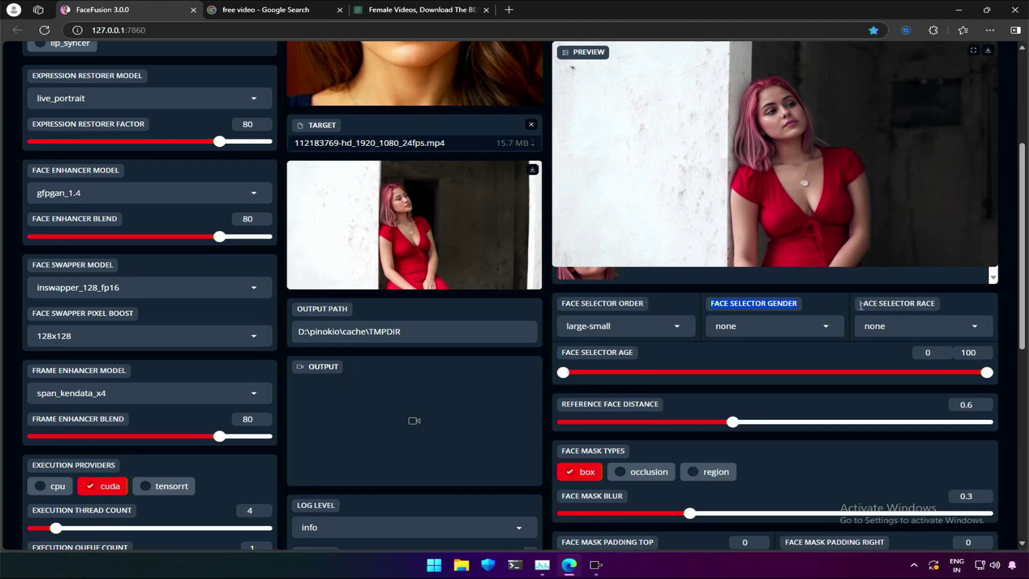
click(914, 325)
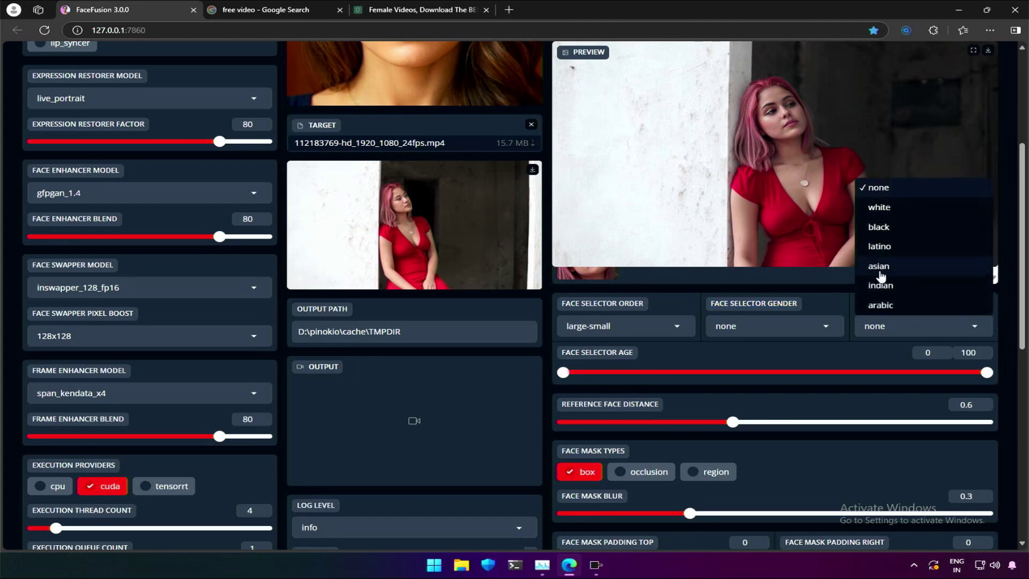
click(864, 343)
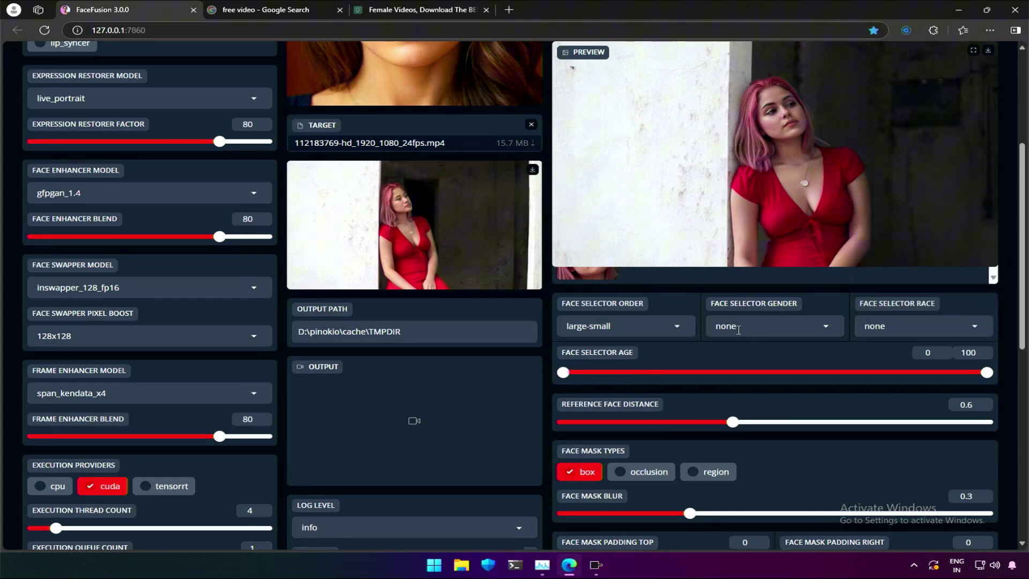
click(771, 326)
click(728, 287)
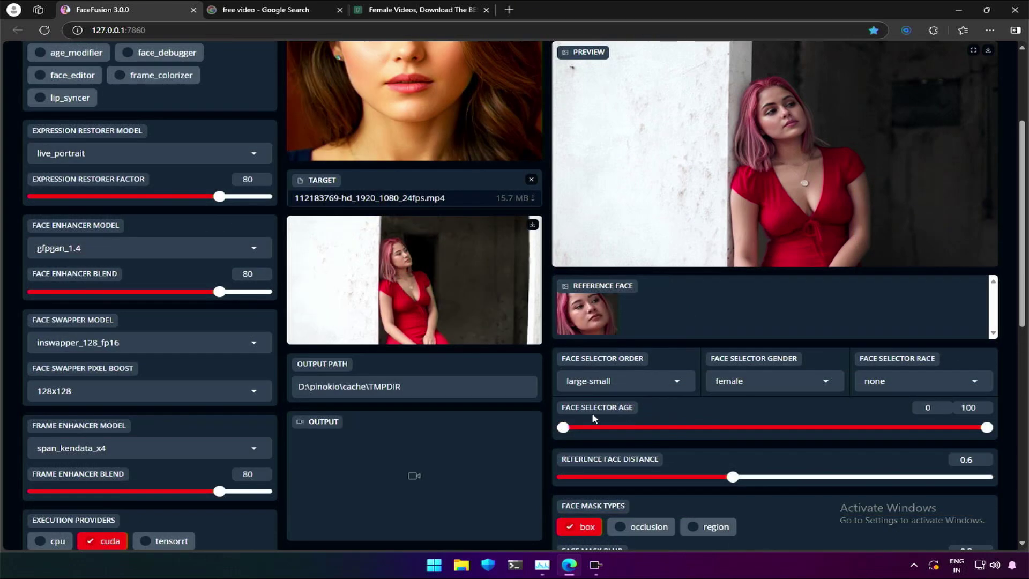
scroll(568, 407, down, 1)
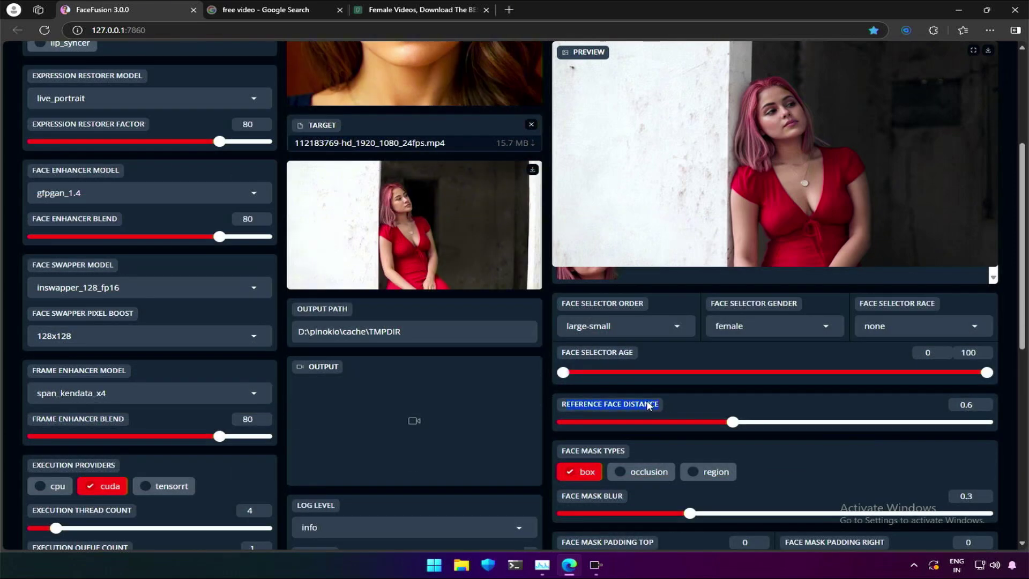
scroll(666, 400, up, 2)
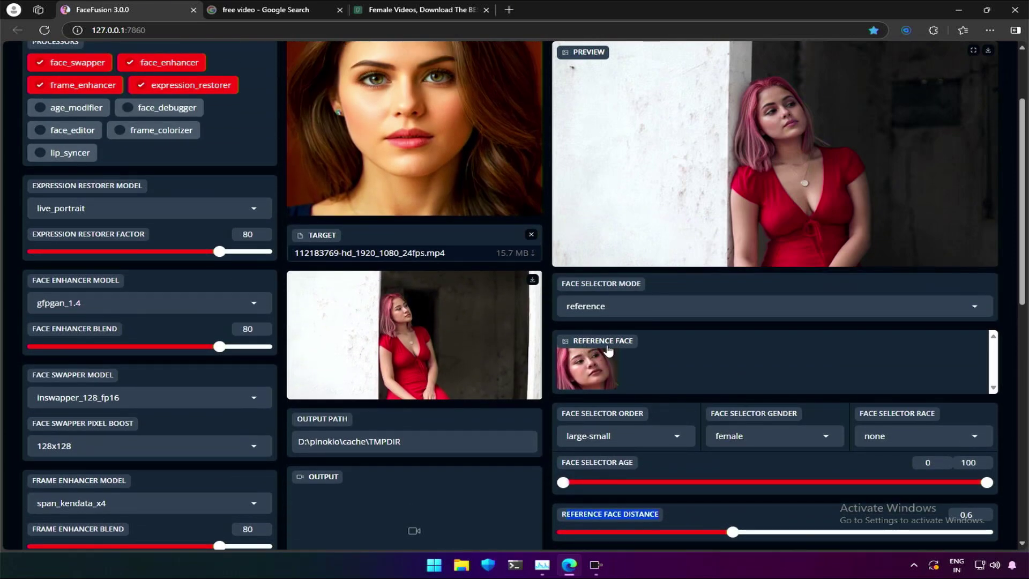
- Uncheck the 'region' face mask type and set Face Mask Padding Top to 14
scroll(706, 357, down, 5)
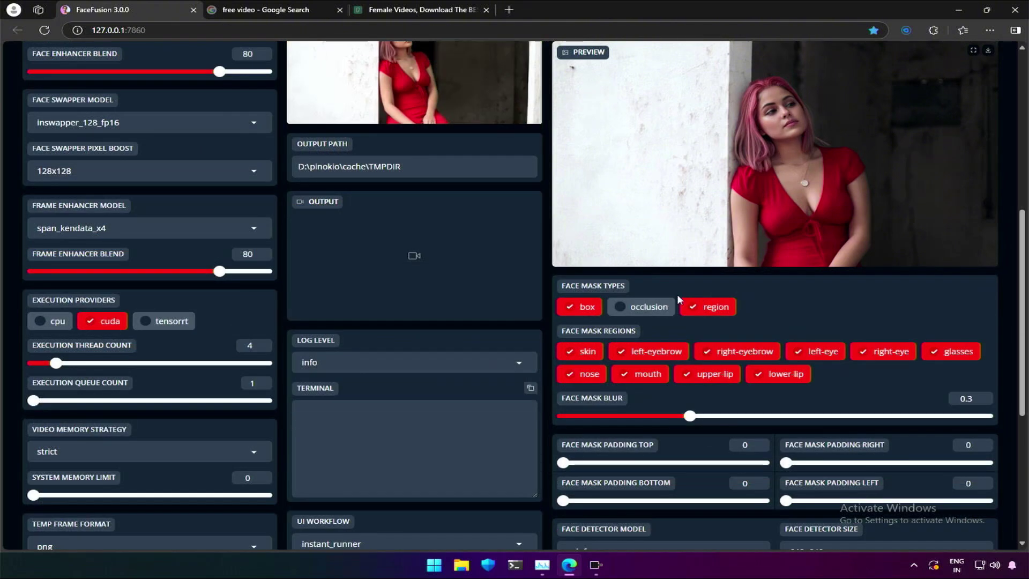
click(688, 306)
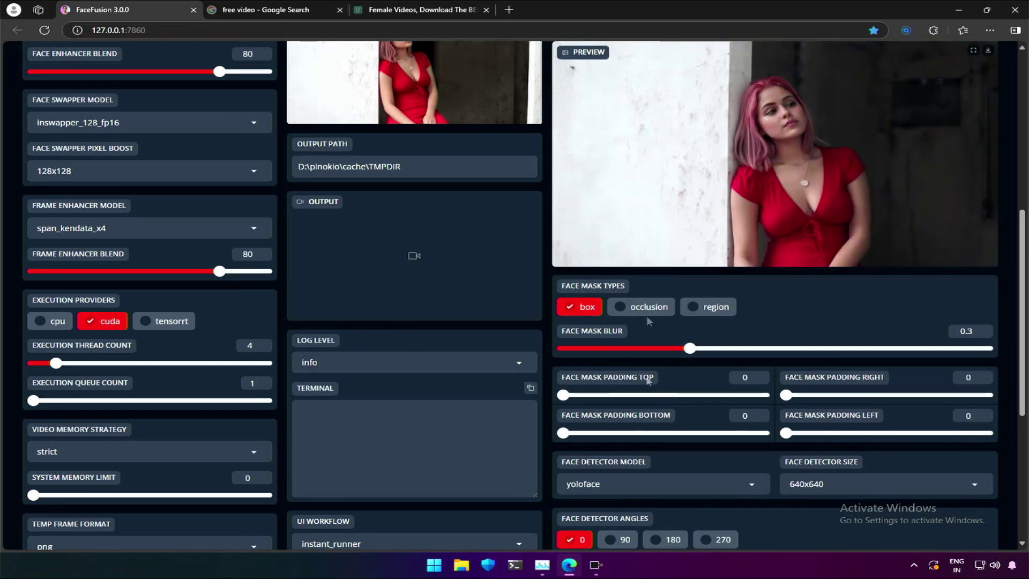
drag(562, 380, 655, 377)
click(592, 396)
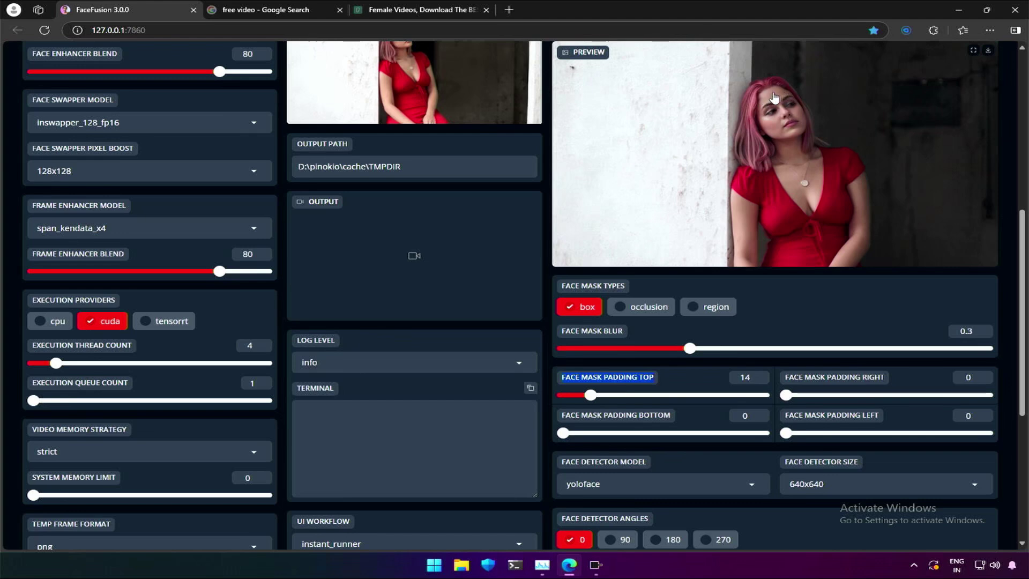
scroll(749, 324, up, 3)
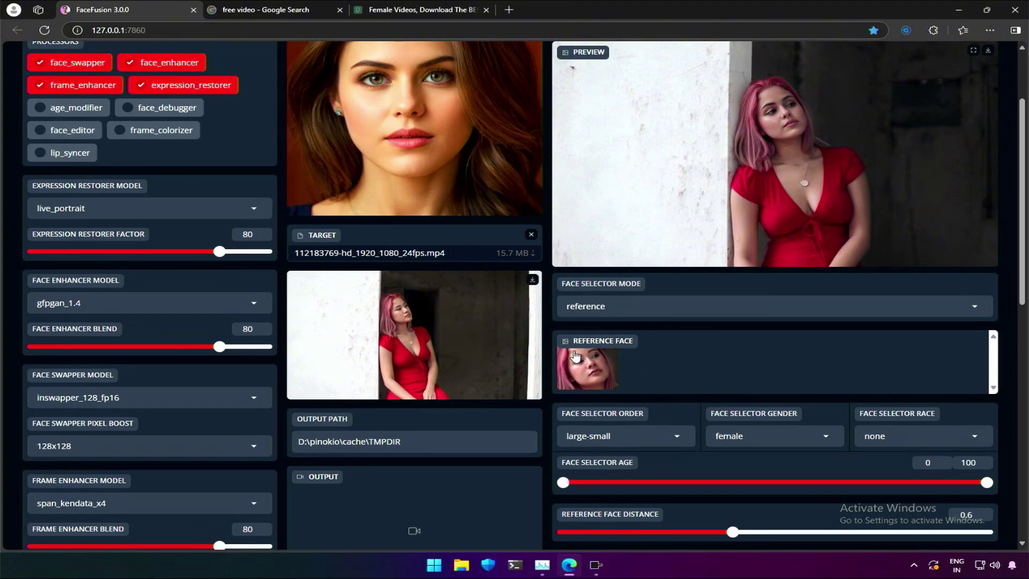
scroll(574, 356, down, 7)
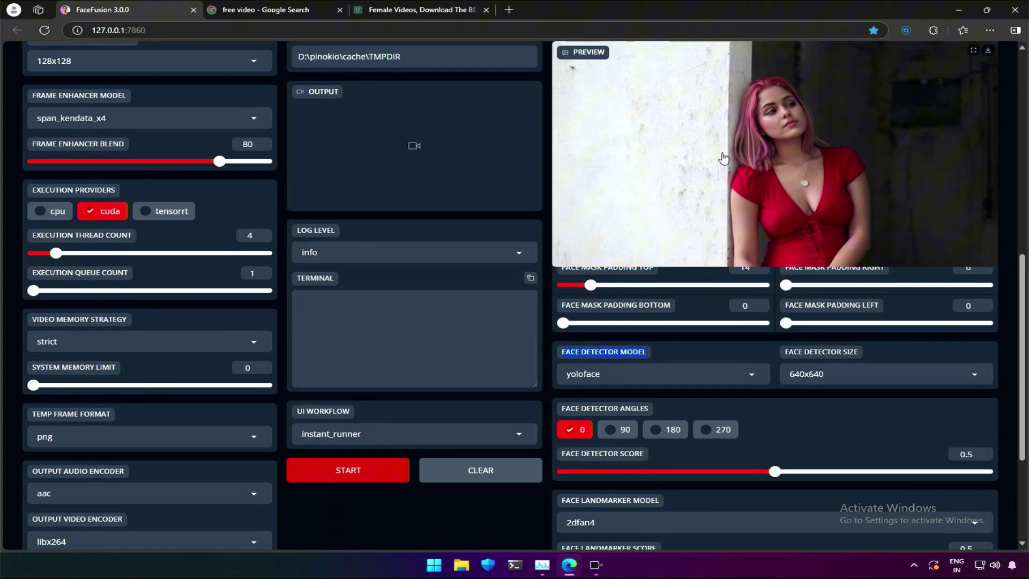
scroll(655, 348, down, 2)
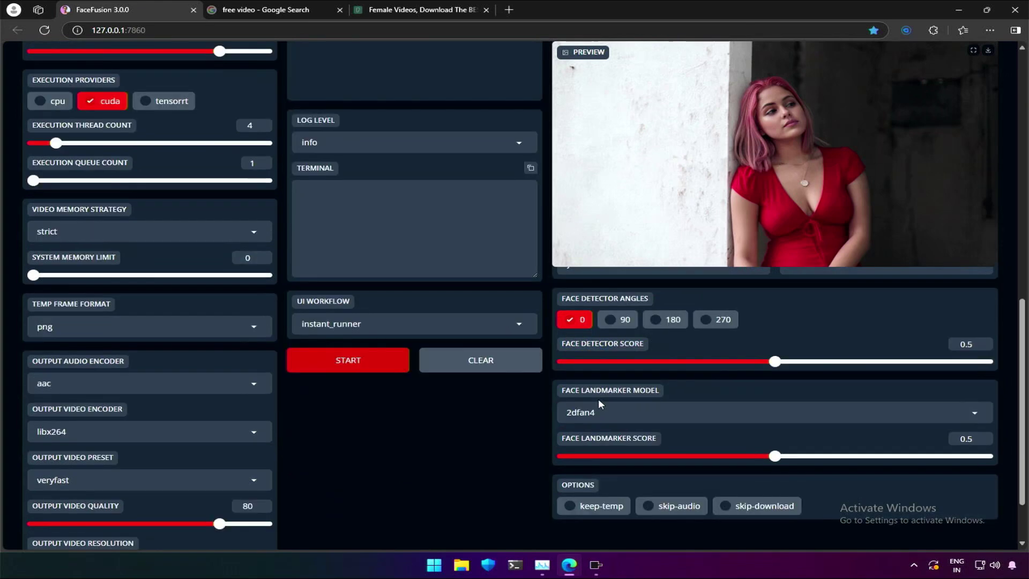
drag(556, 394, 656, 399)
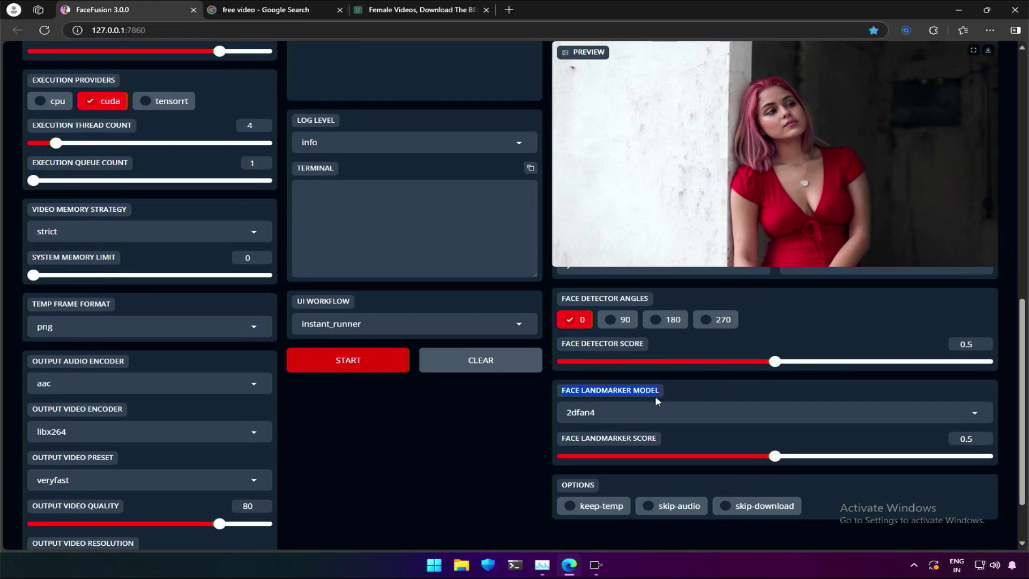
click(627, 414)
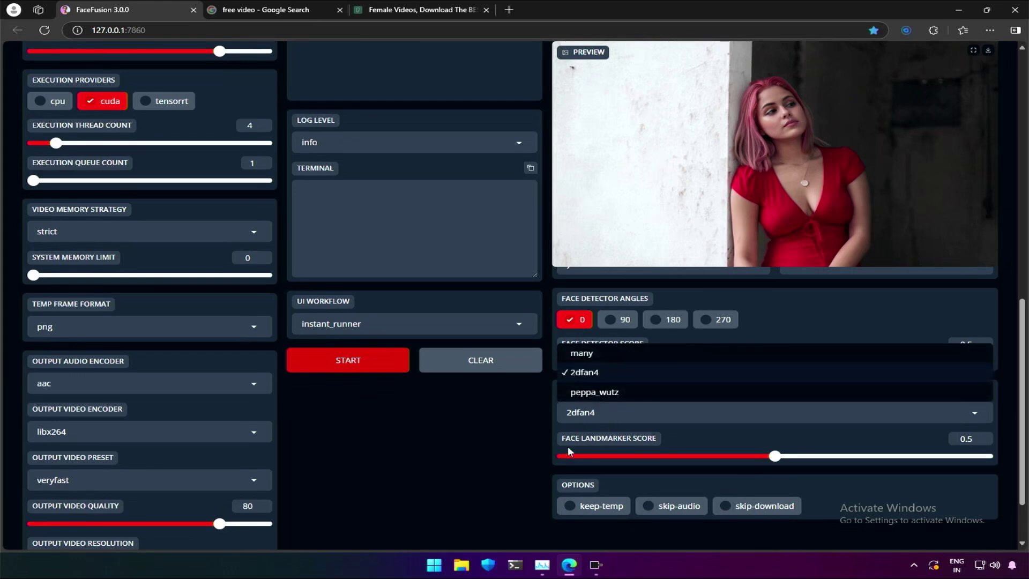
drag(552, 439, 578, 443)
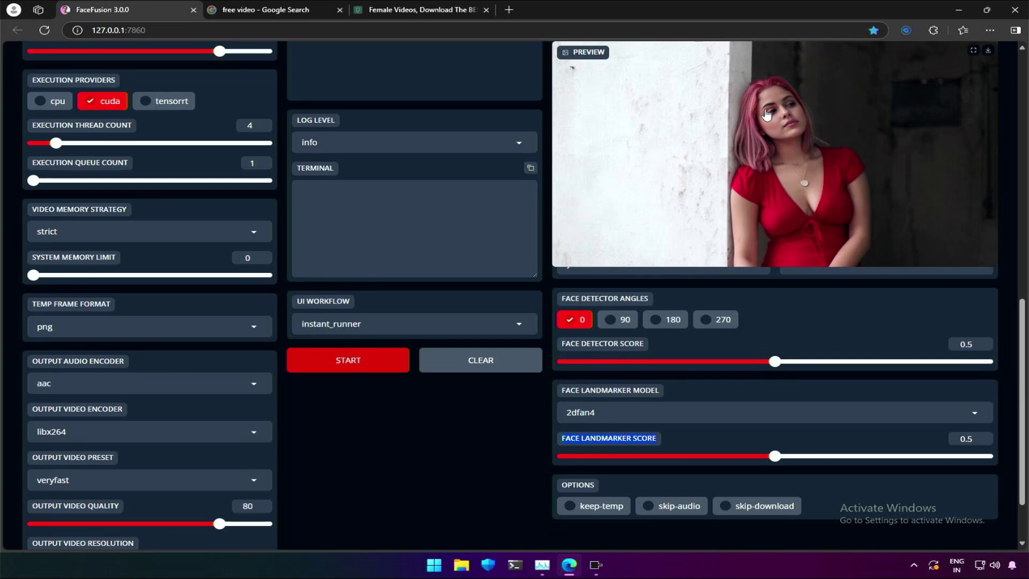
scroll(643, 466, down, 1)
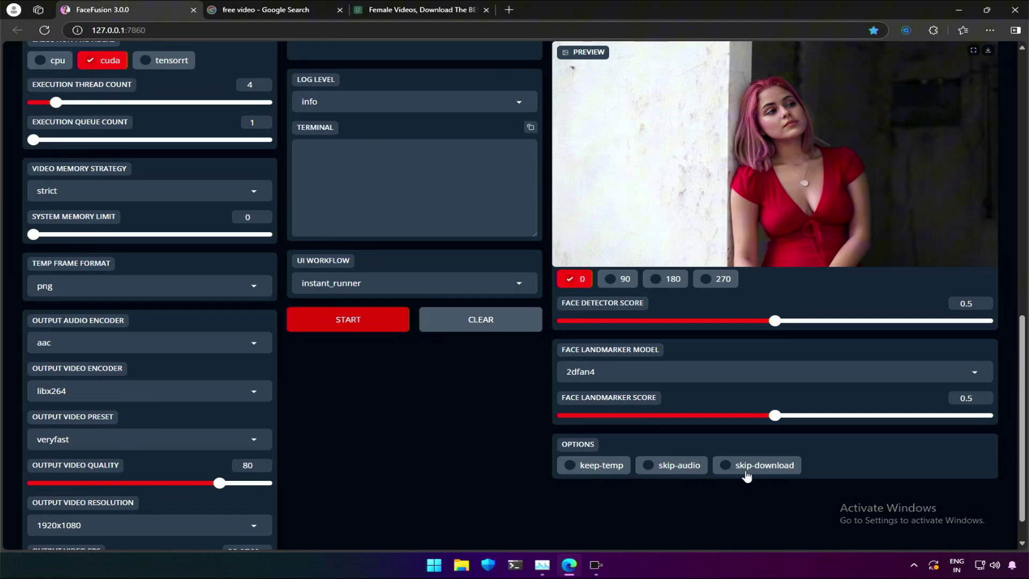
scroll(746, 474, up, 15)
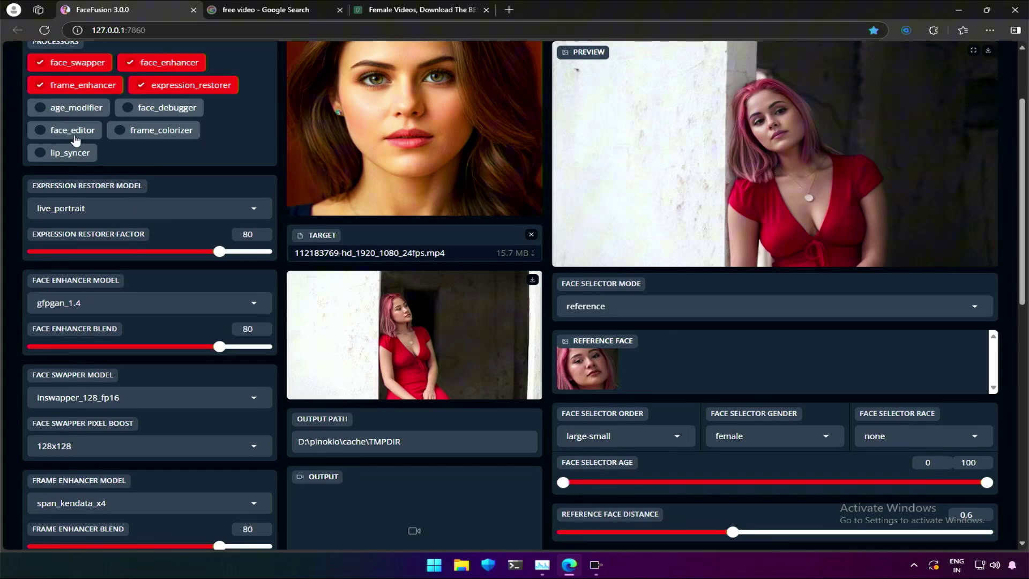
- Enable the face_editor processor
click(73, 133)
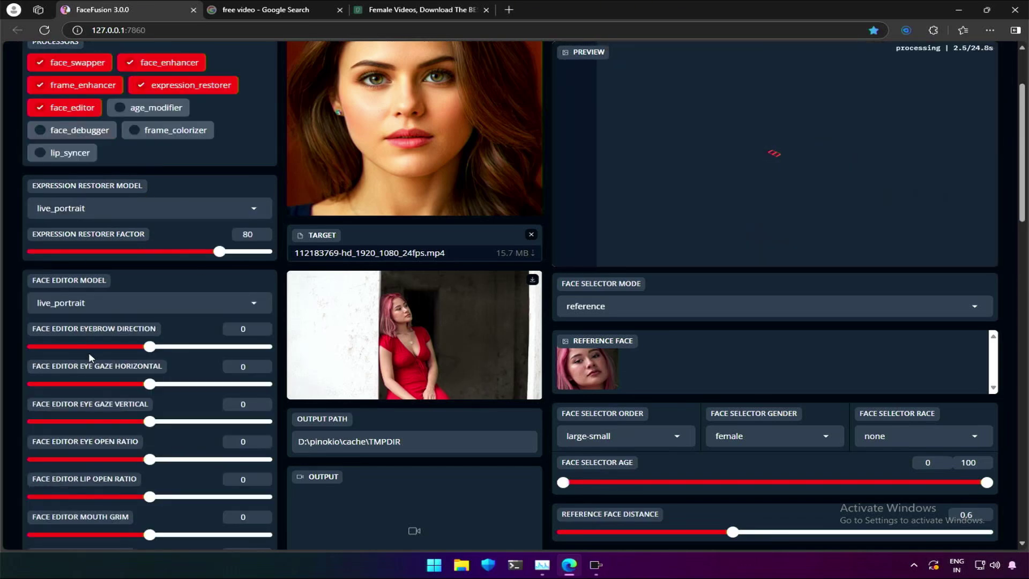
scroll(89, 352, down, 2)
scroll(89, 356, down, 6)
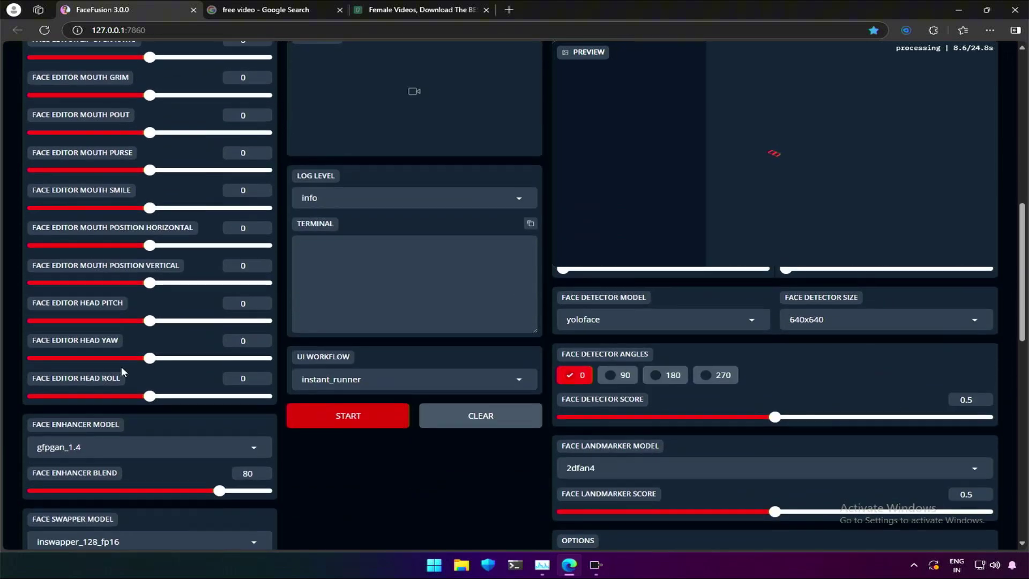
scroll(122, 366, up, 5)
scroll(140, 384, up, 3)
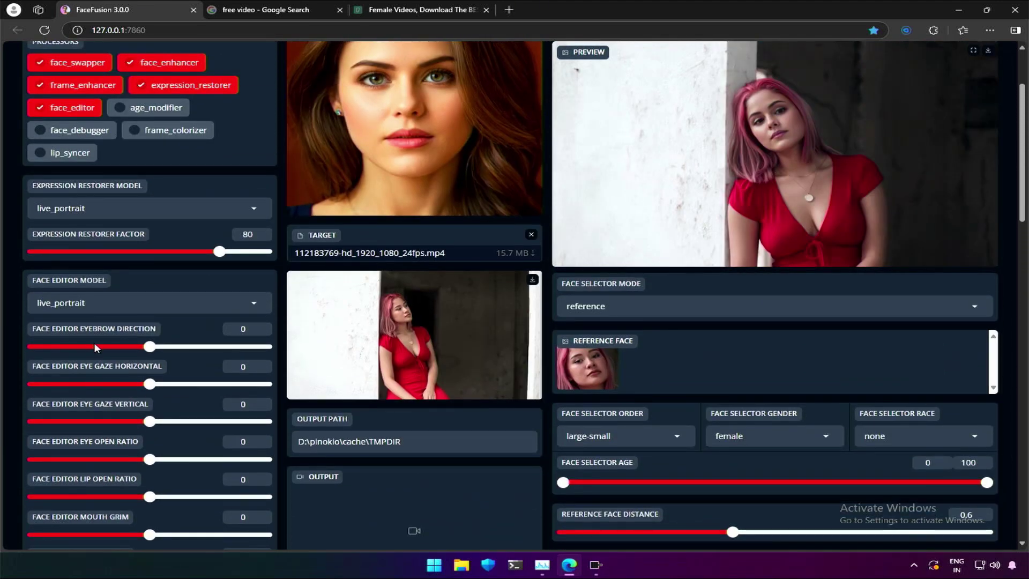
- Test eyebrow direction at -0.45 and 0.95 and eye gaze horizontal at -0.95, viewing the preview full screen
click(95, 346)
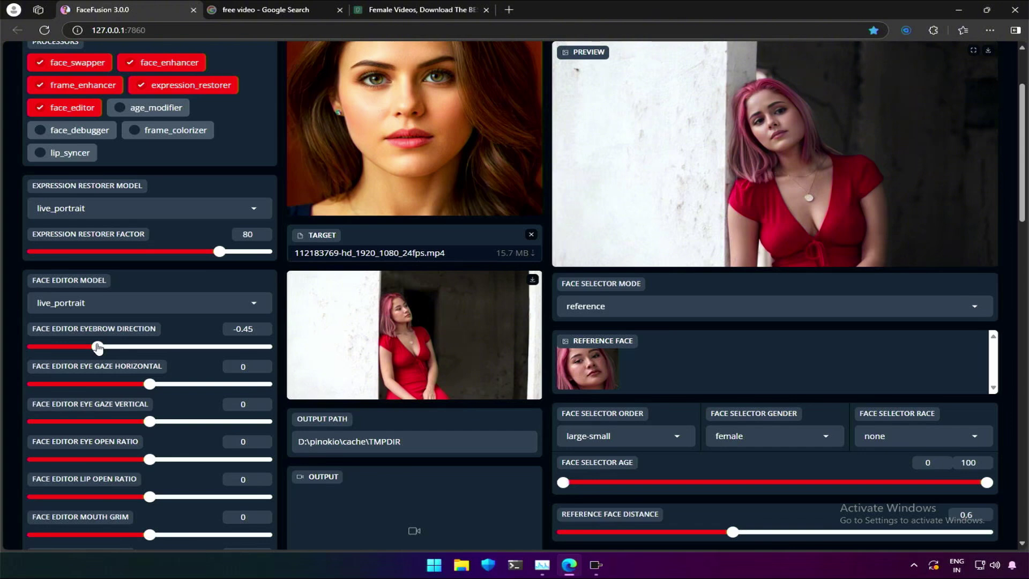
drag(98, 347, 260, 348)
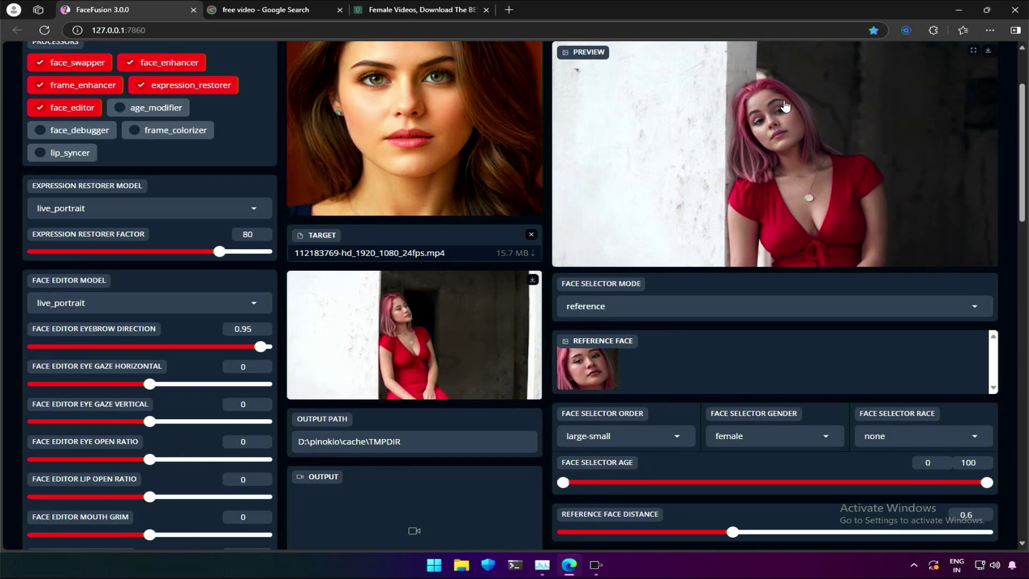
drag(150, 384, 40, 385)
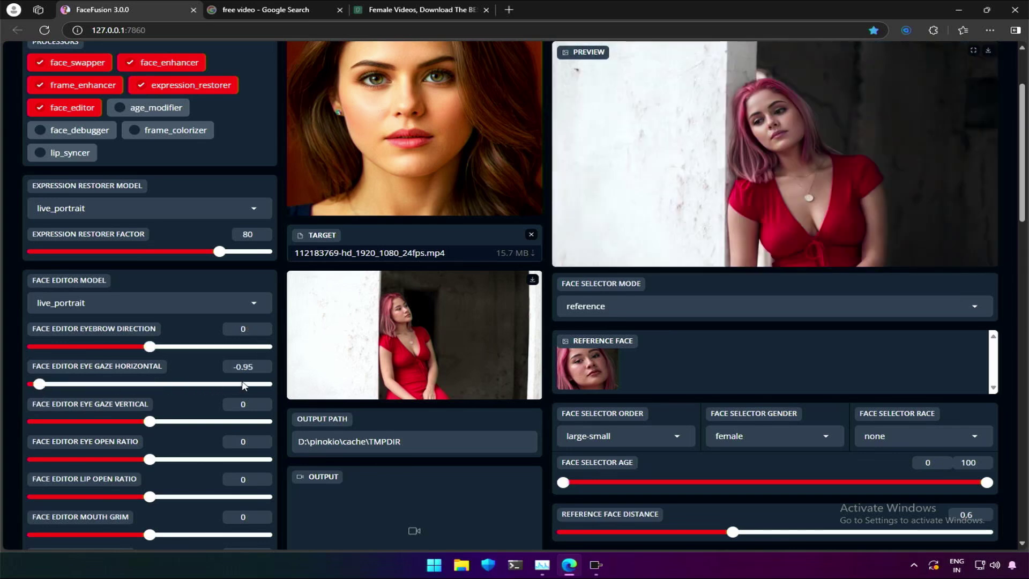
click(973, 50)
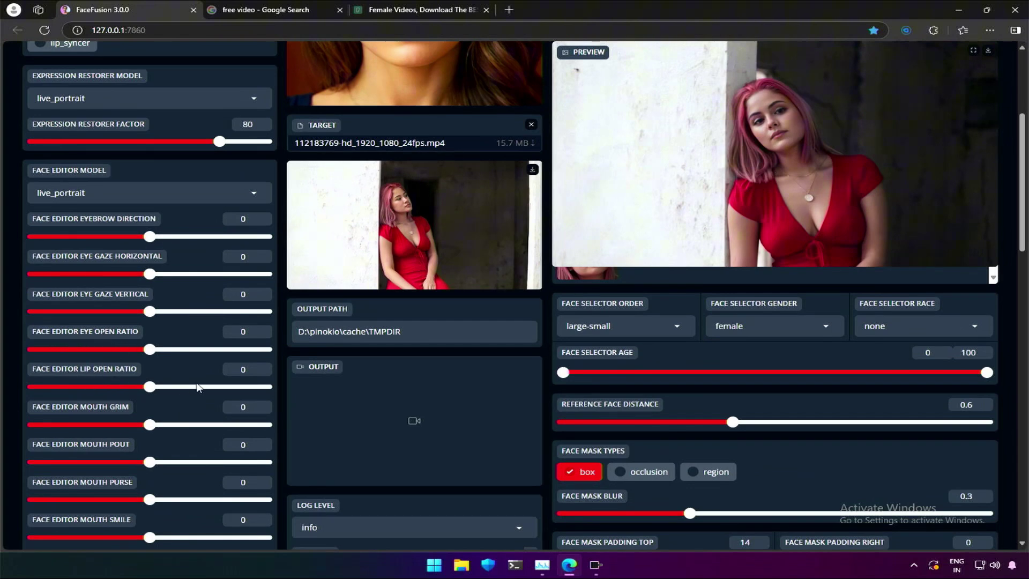
- Try lip open ratio 0.85 then -0.8, mouth grim -0.85, and mouth pout 0.45 then -0.65
click(250, 386)
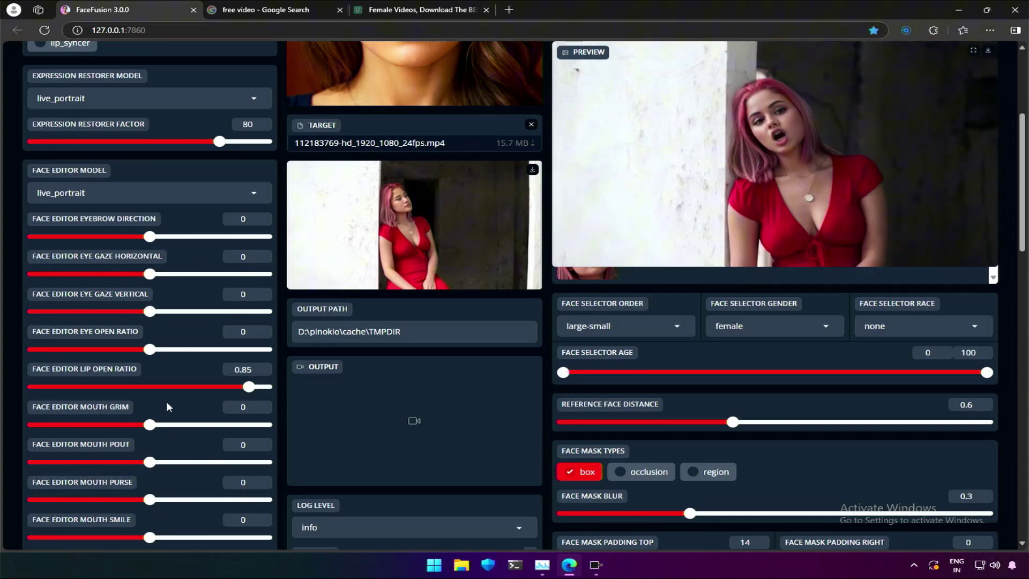
scroll(167, 407, up, 2)
scroll(168, 407, down, 1)
click(56, 441)
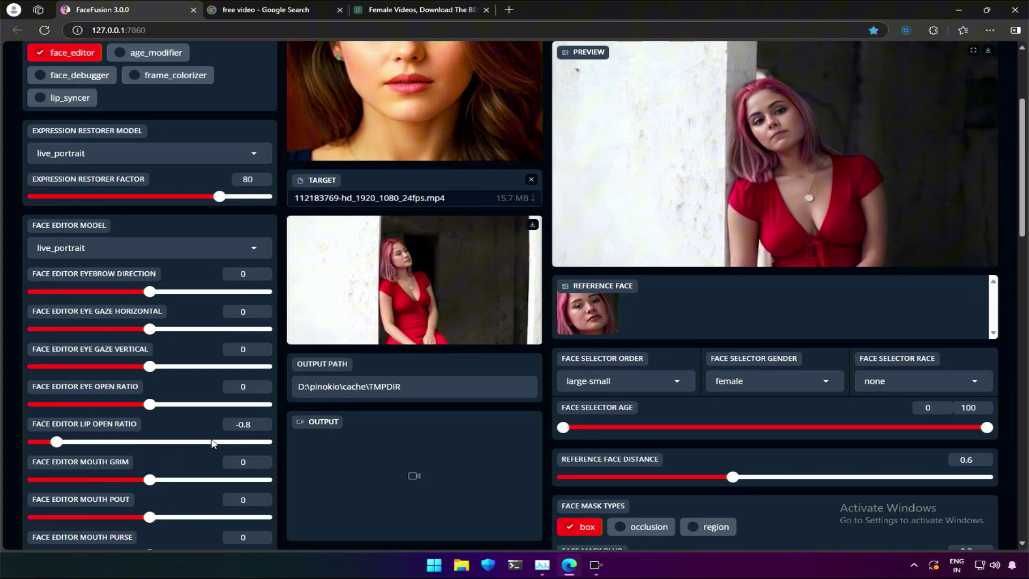
scroll(213, 443, down, 1)
click(51, 424)
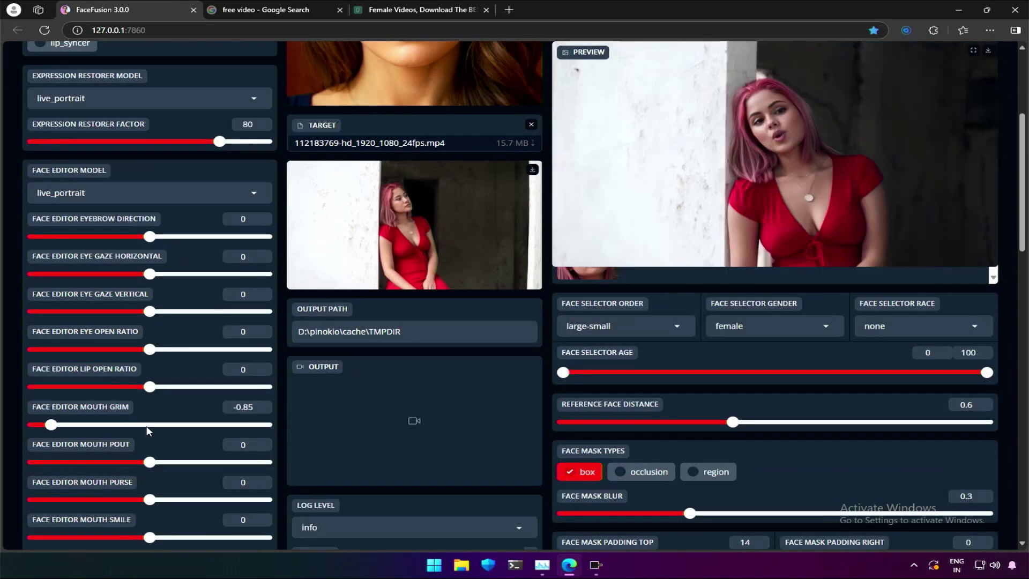
click(202, 462)
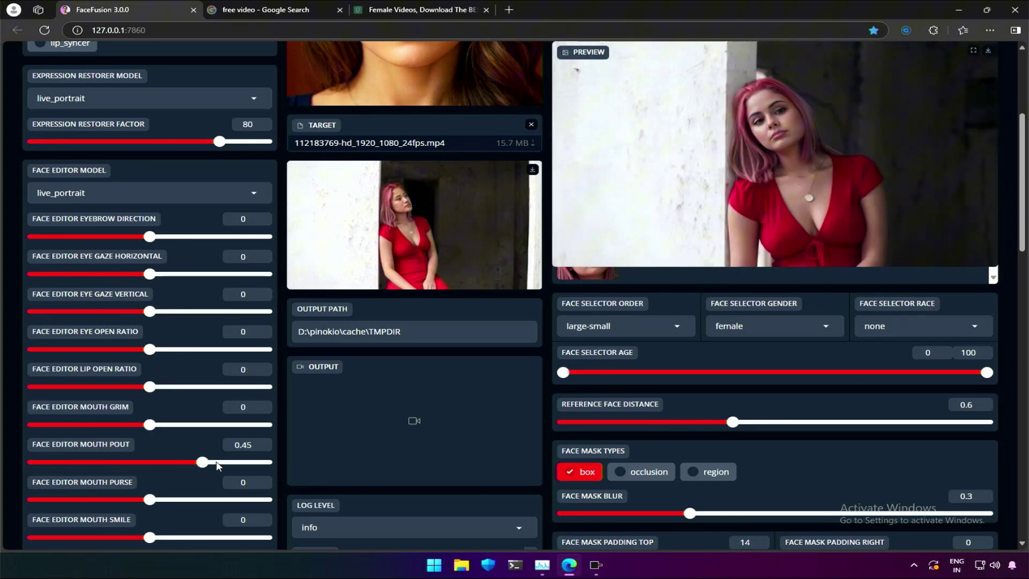
click(74, 462)
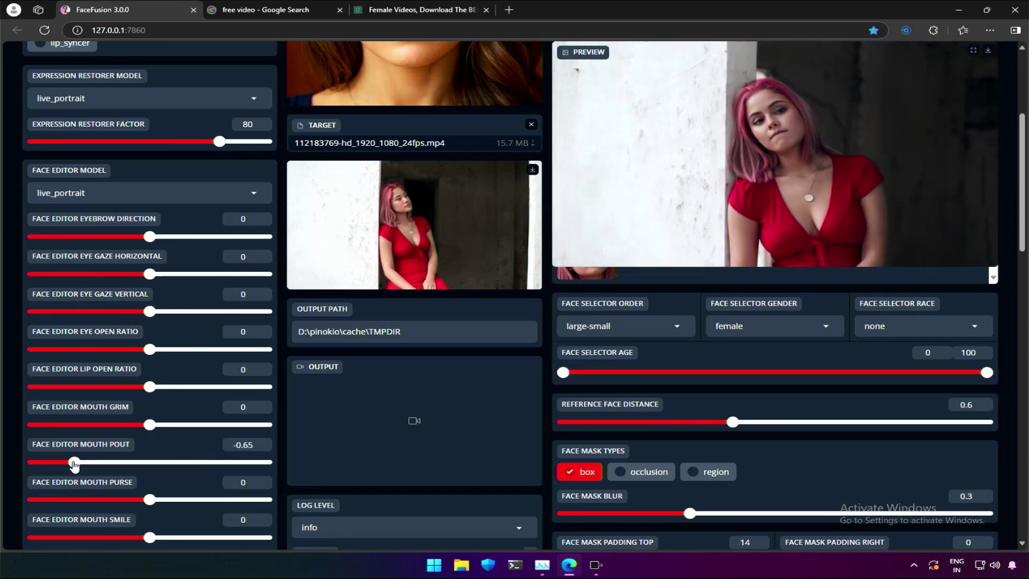
- Try mouth purse -0.8 and mouth smile 0.8 then -0.75
scroll(75, 460, down, 1)
click(57, 499)
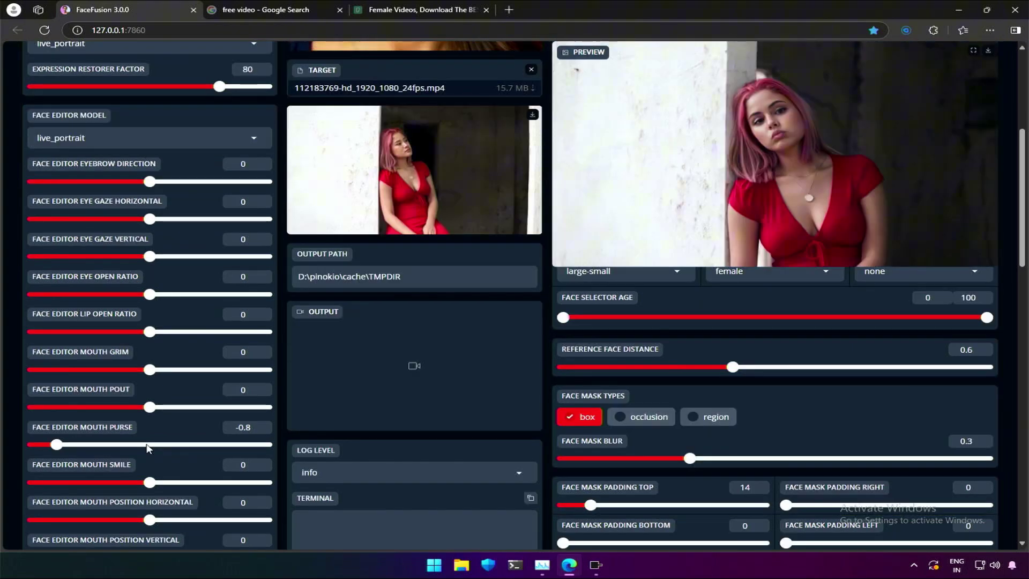
scroll(148, 448, down, 3)
click(243, 316)
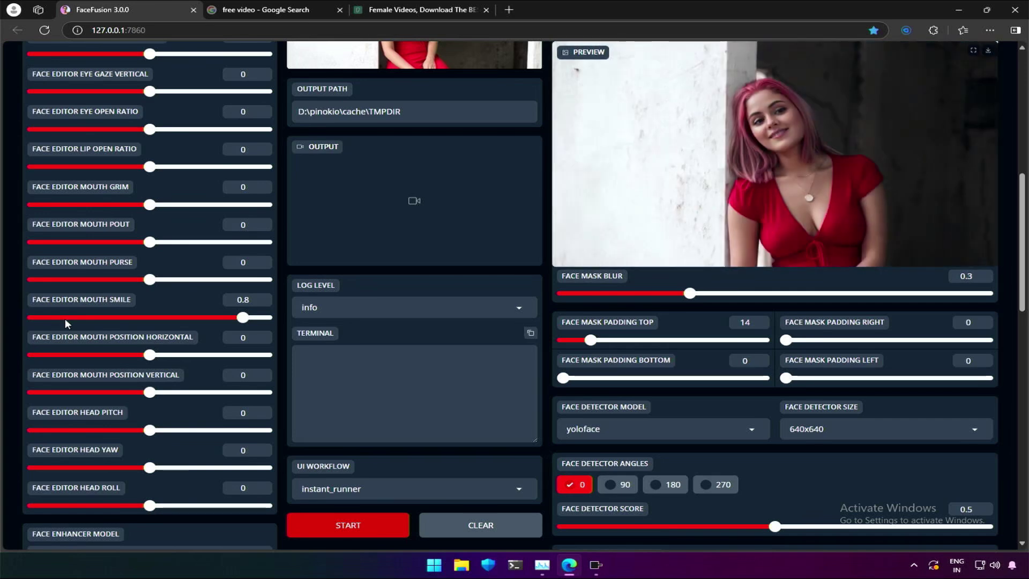
click(66, 319)
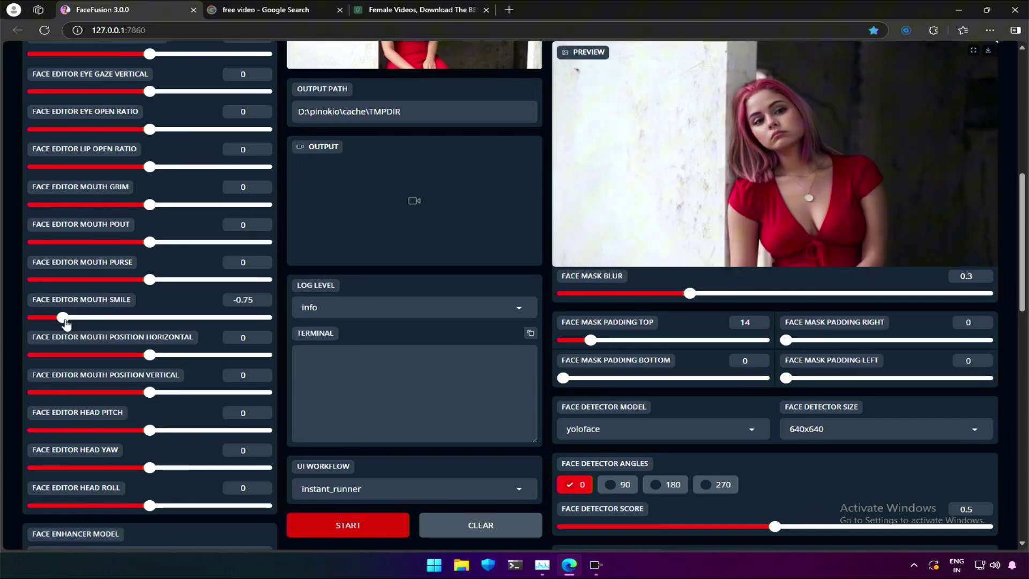
- Tilt the head to pitch -0.8 and back near zero, then set head yaw 0.8 and -0.85
scroll(149, 323, down, 2)
click(56, 320)
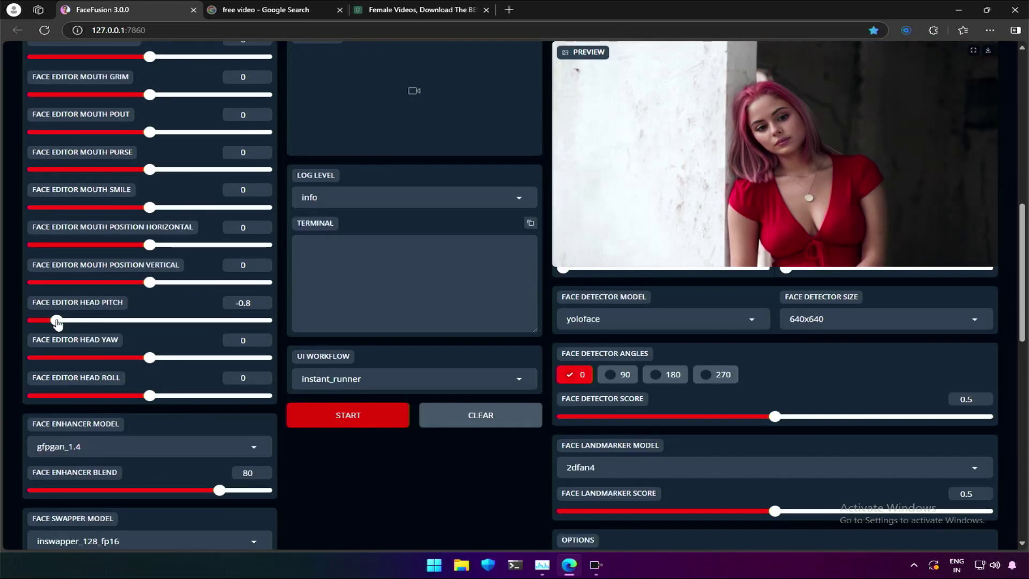
click(145, 321)
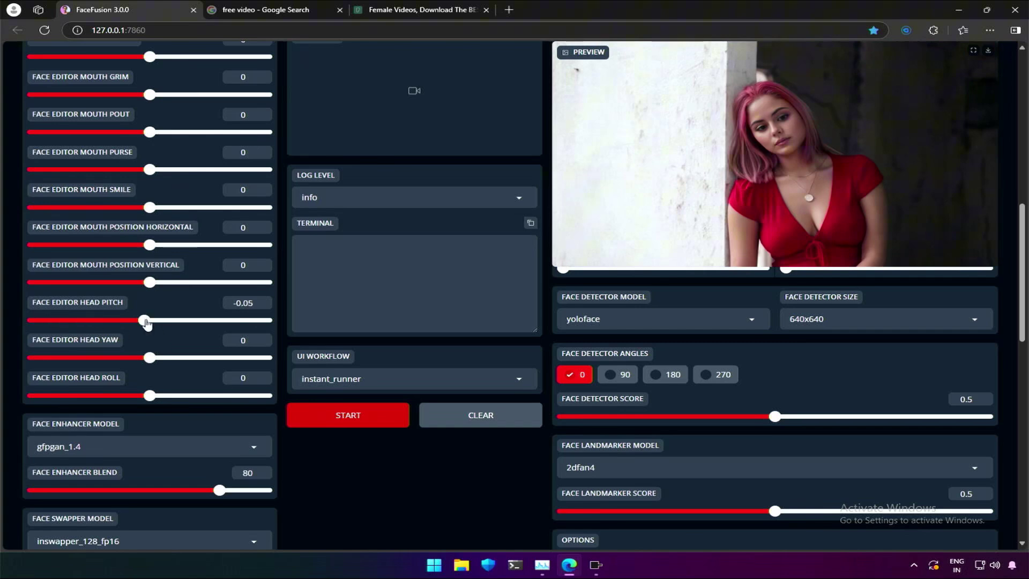
click(243, 358)
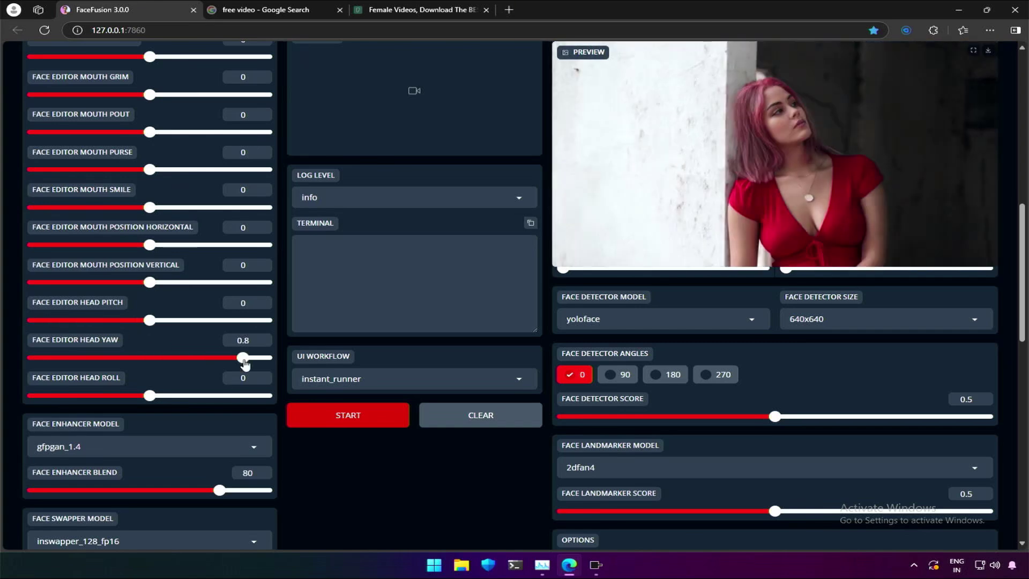
click(50, 358)
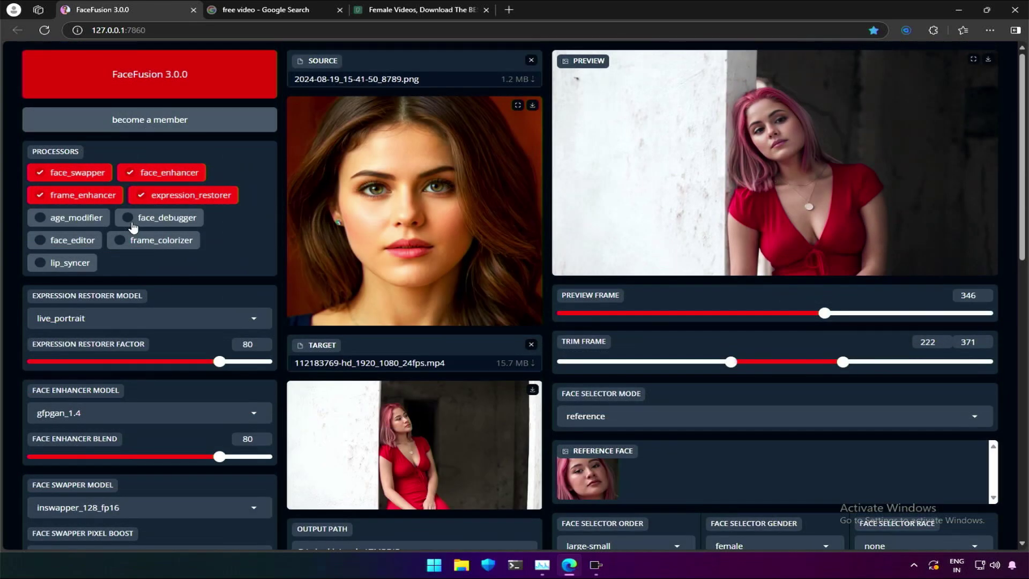
- Enable face_debugger and inspect preview frames 491 and 510, toggling the full-screen view
click(130, 220)
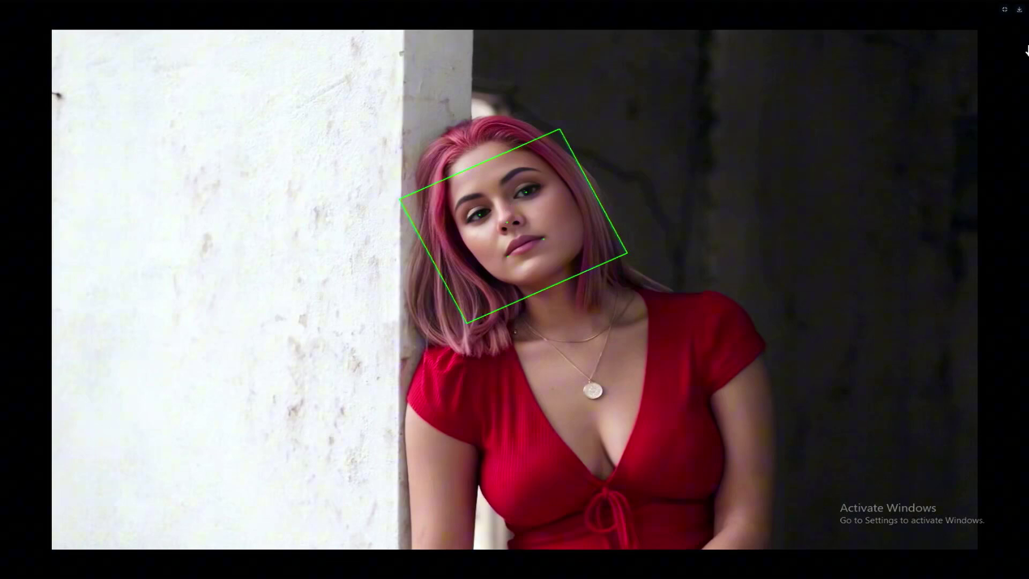
click(1004, 9)
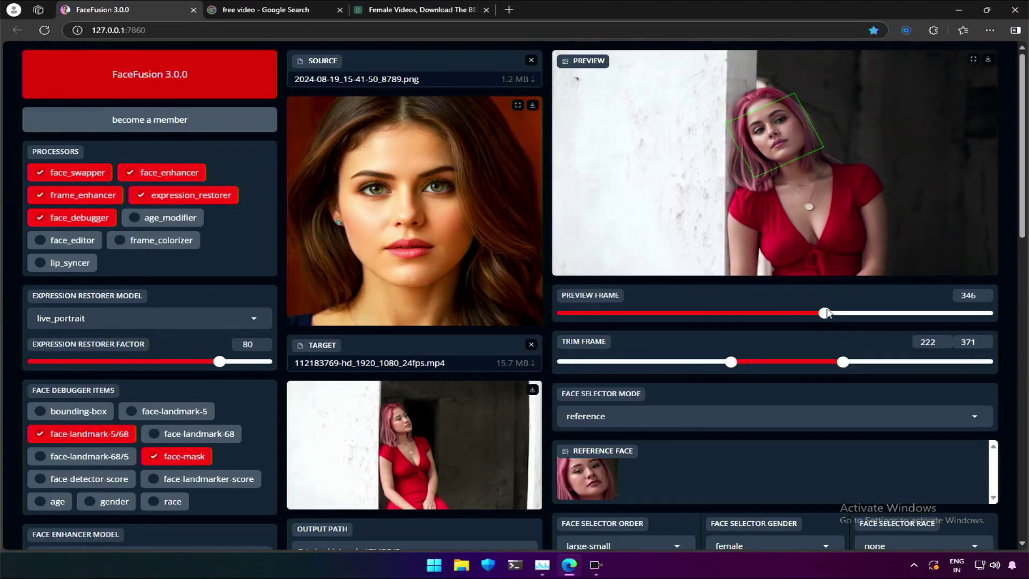
click(936, 318)
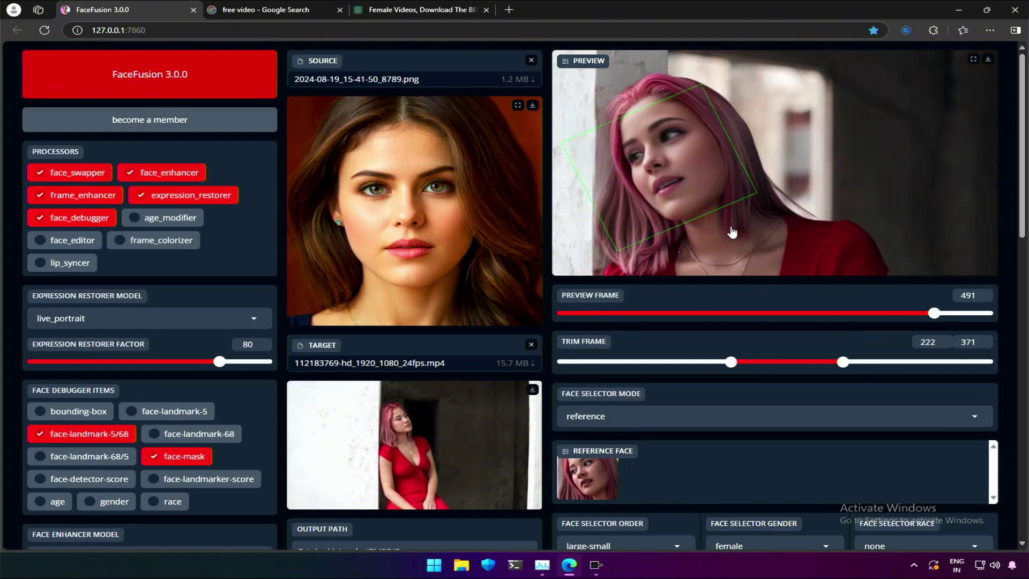
click(949, 316)
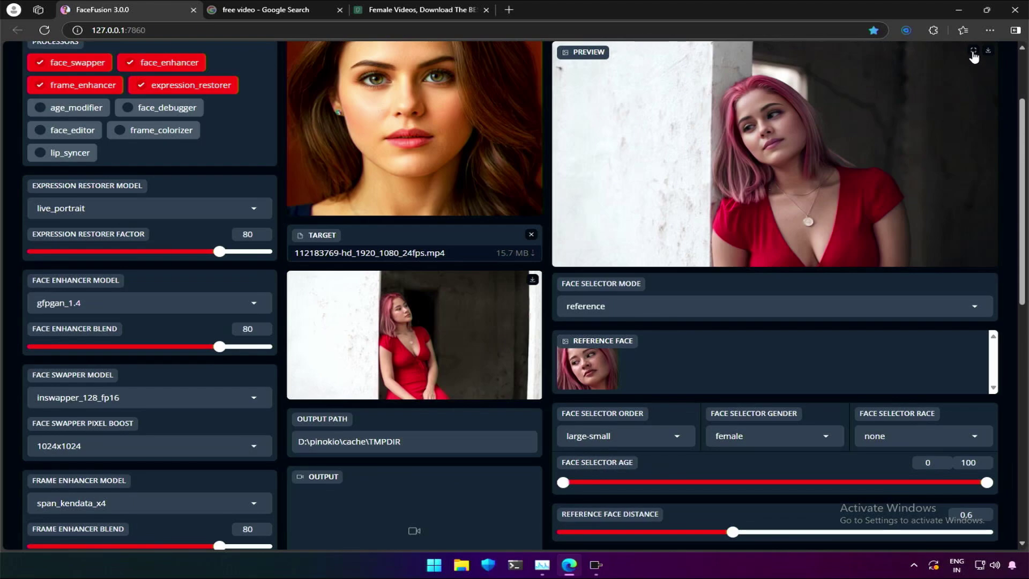
click(973, 59)
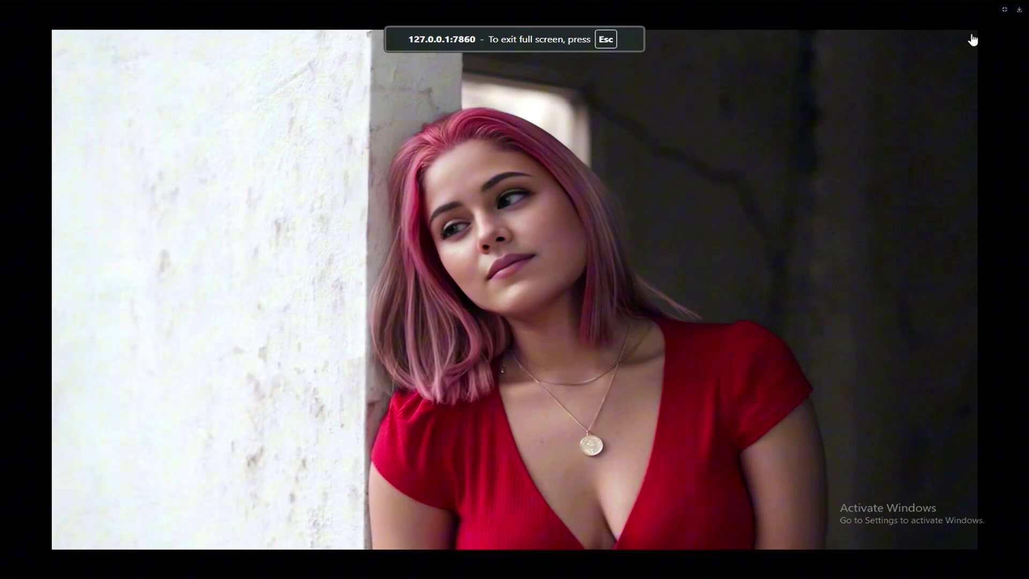
click(1004, 10)
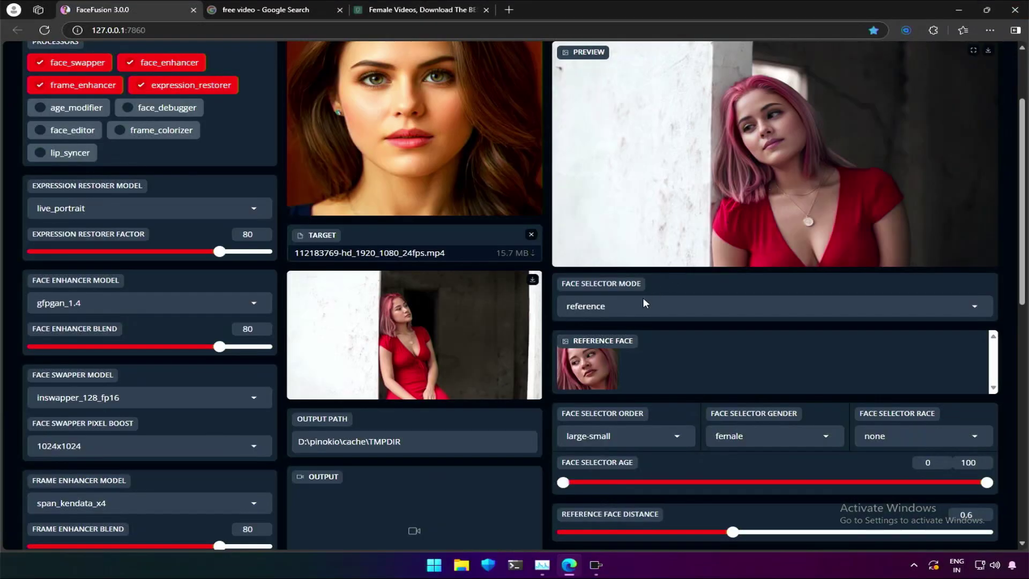
- Move the preview to frame 234, confirm 1920x1080 output resolution, and start rendering
scroll(633, 314, up, 2)
click(740, 313)
scroll(41, 475, down, 15)
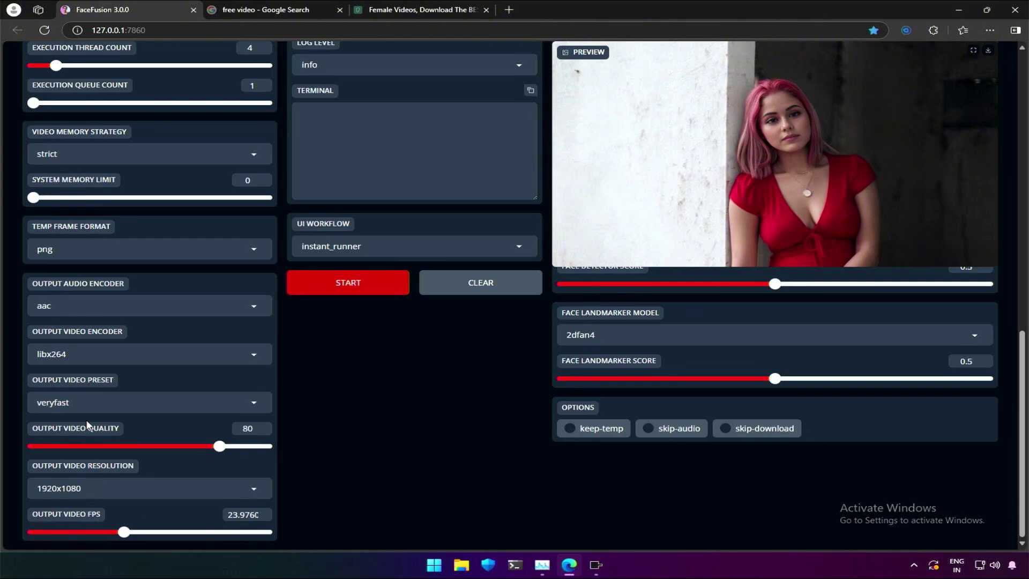
scroll(332, 385, up, 1)
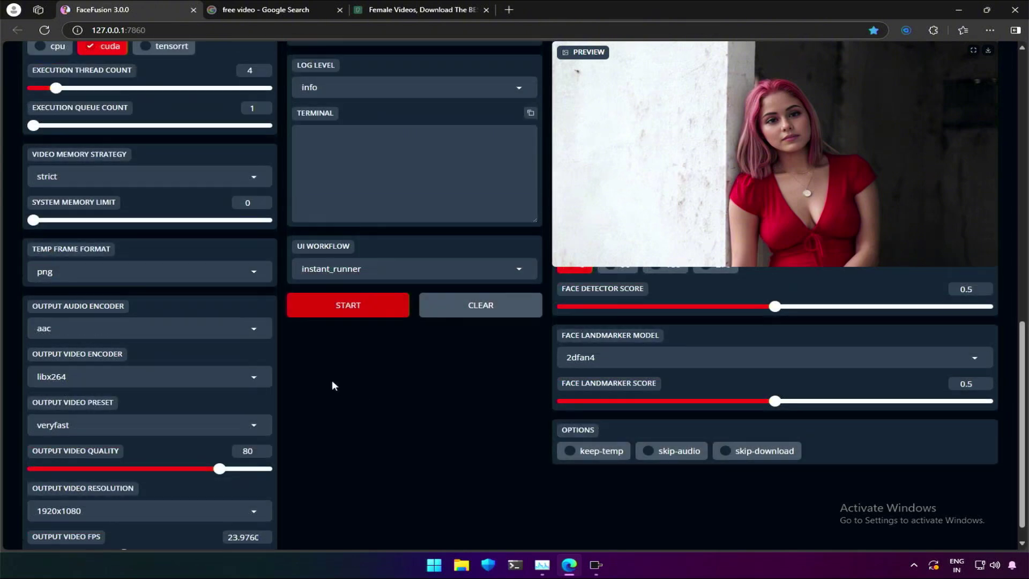
click(339, 306)
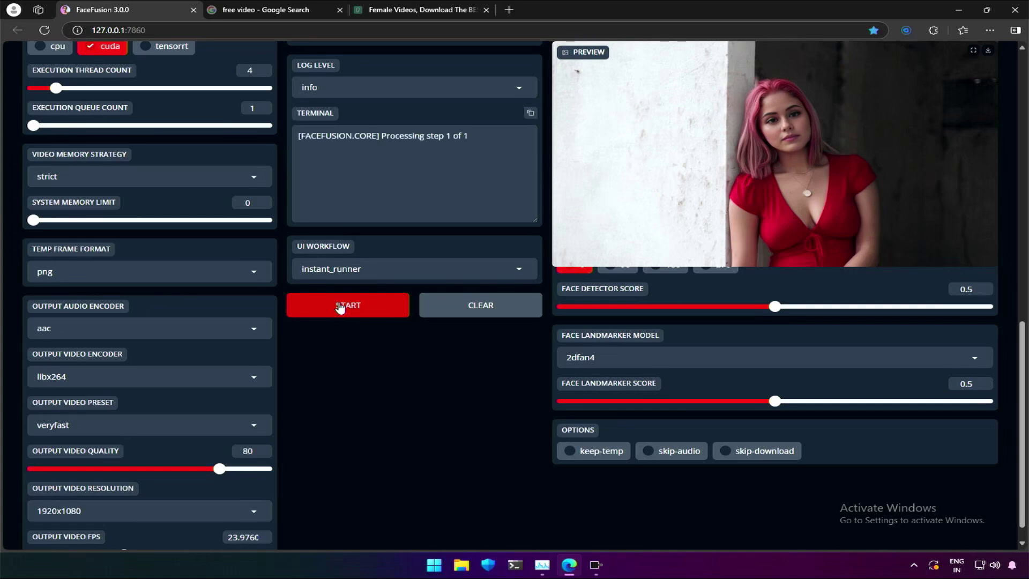
- Open Task Manager's GPU 0 page from the performance widget and maximize the window
click(596, 565)
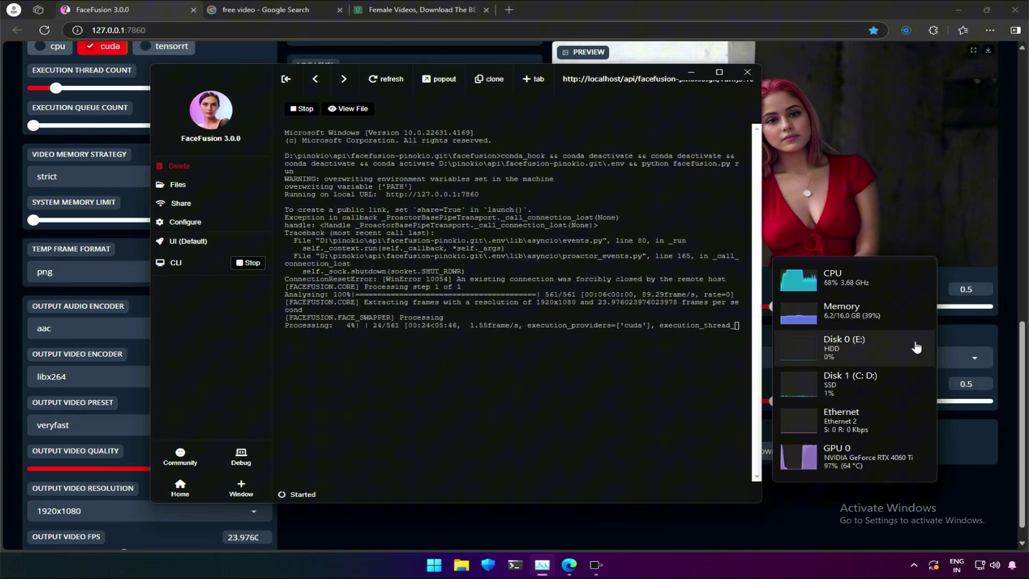
click(911, 458)
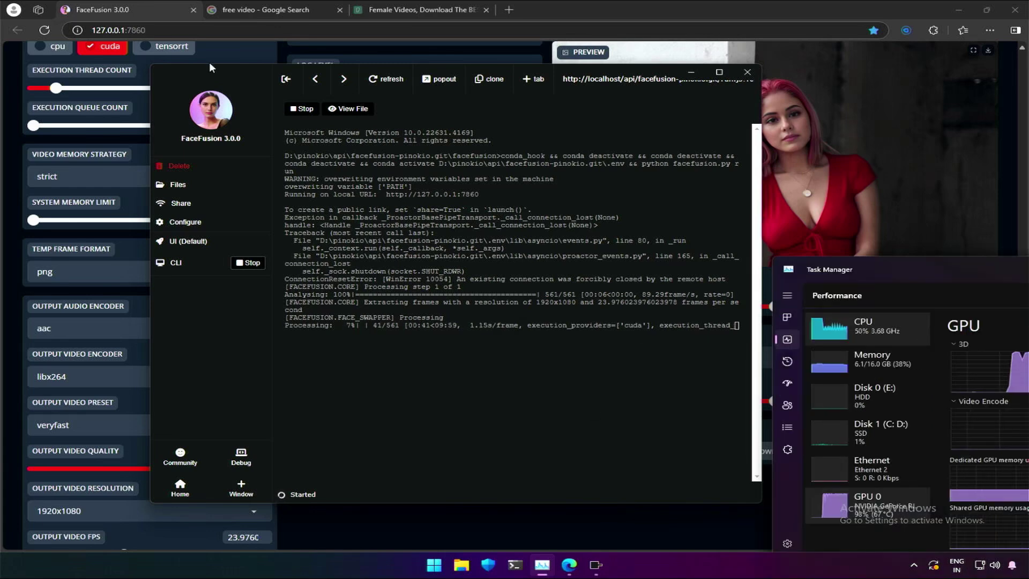
drag(910, 200, 554, 251)
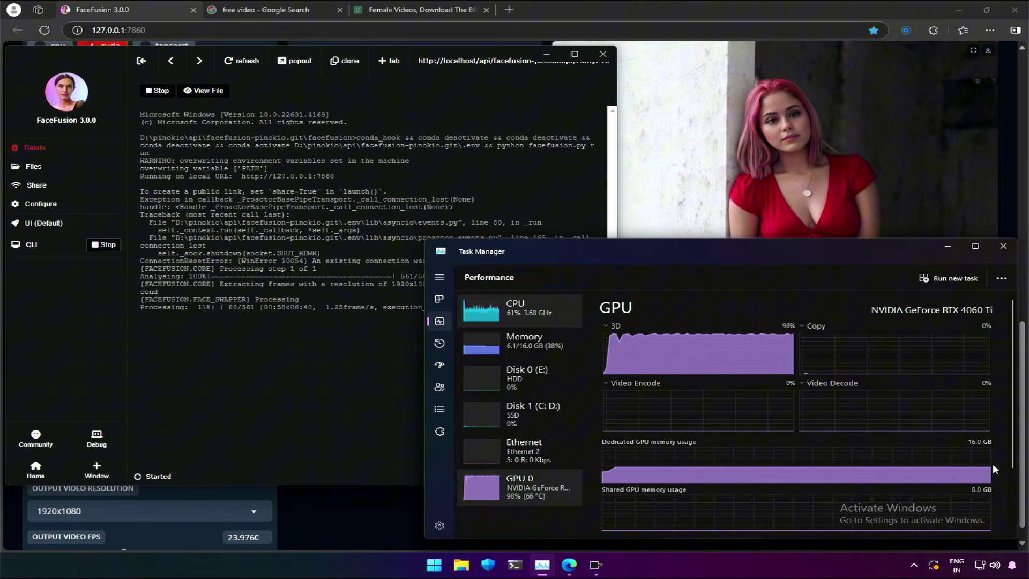
click(975, 246)
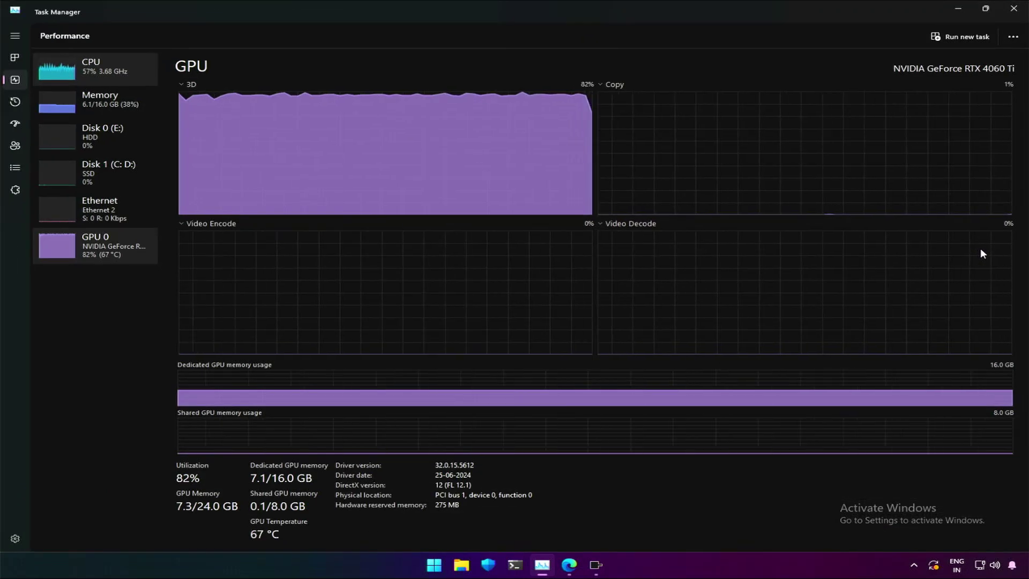